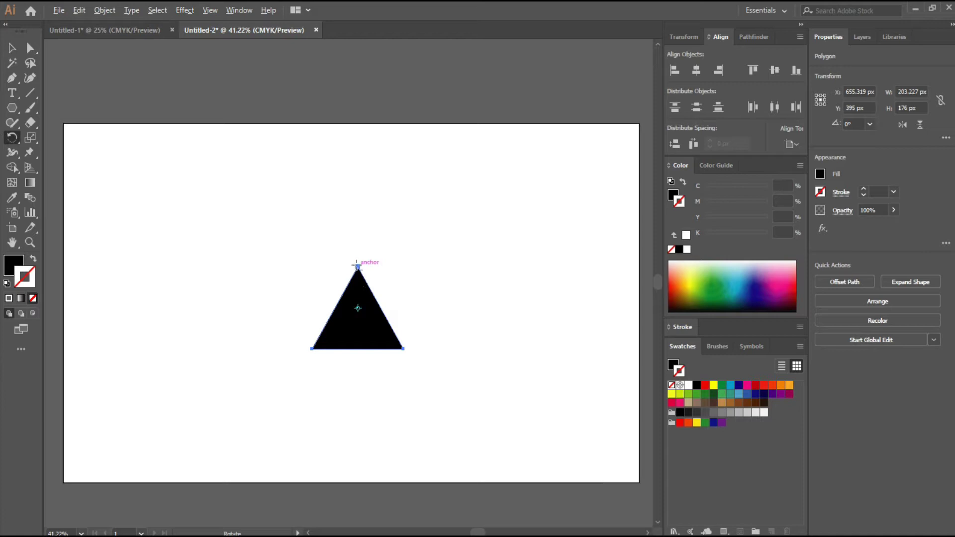
# Rotate copies of the black triangle by 60° around its top anchor and repeat until six triangles form a hexagon.
pyautogui.keyDown('alt'); pyautogui.click(358, 265); pyautogui.keyUp('alt')
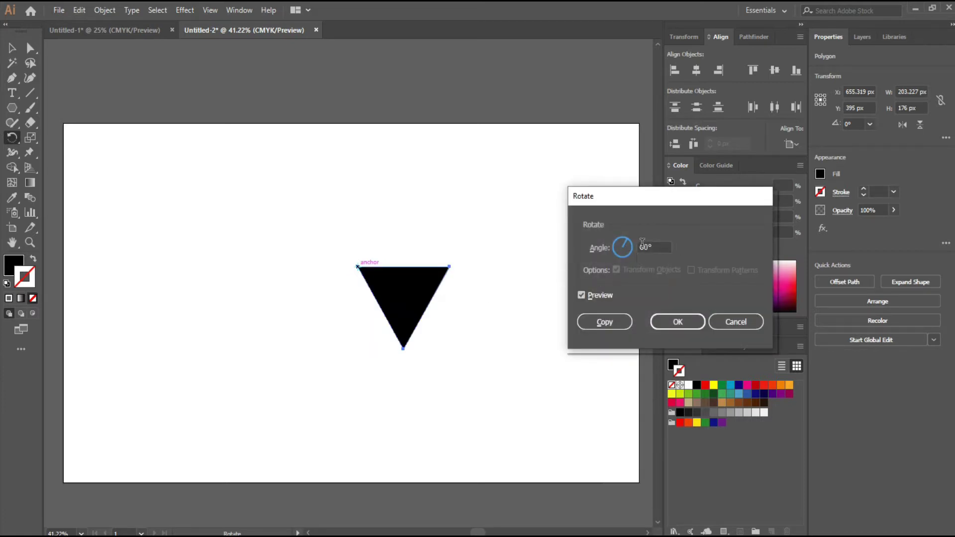
pyautogui.click(604, 319)
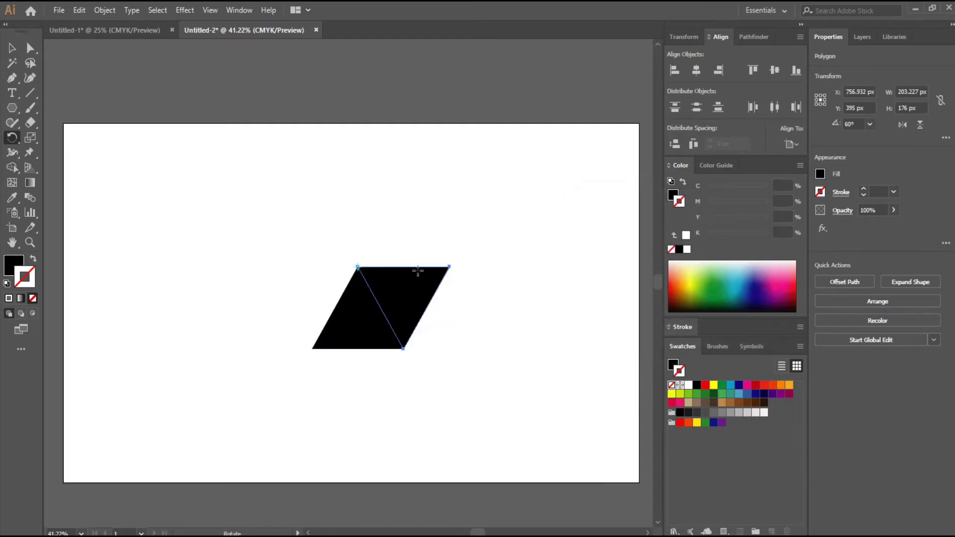
pyautogui.hotkey('ctrl', 'd')
pyautogui.hotkey('ctrl', 'd')
pyautogui.hotkey('ctrl', 'd')
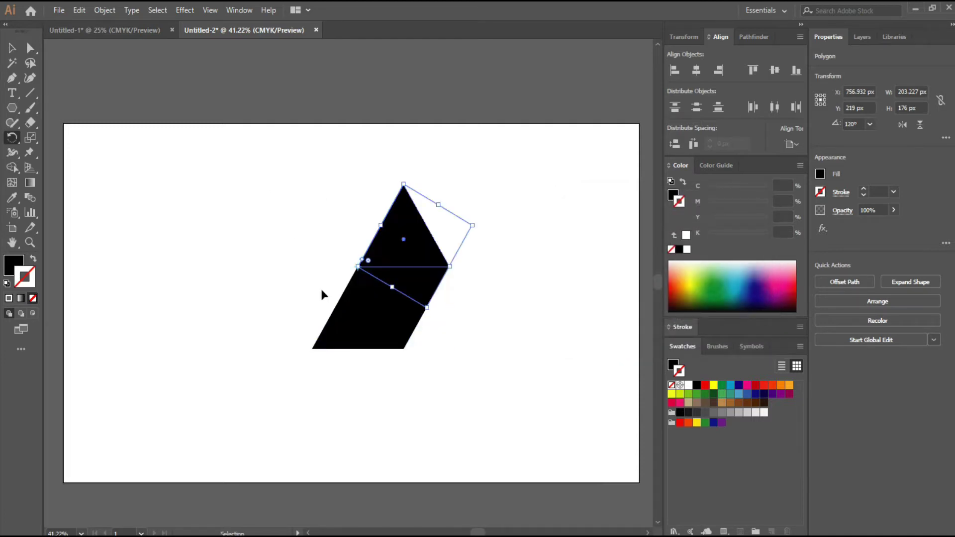
pyautogui.hotkey('ctrl', 'd')
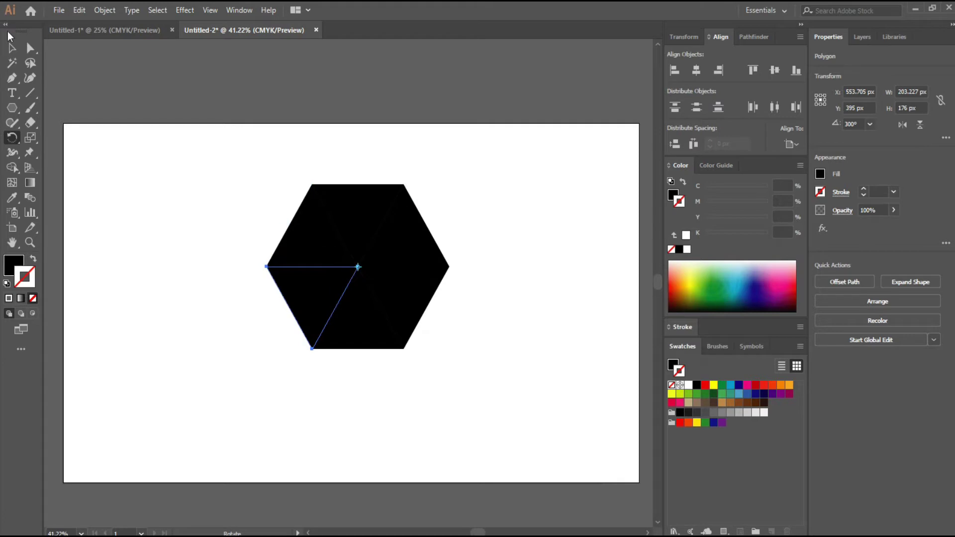
# Rotate the whole six-triangle hexagon about its centre so that one corner points straight up.
pyautogui.press('v')
pyautogui.hotkey('ctrl', 'h')
pyautogui.moveTo(190, 147); pyautogui.dragTo(453, 371)
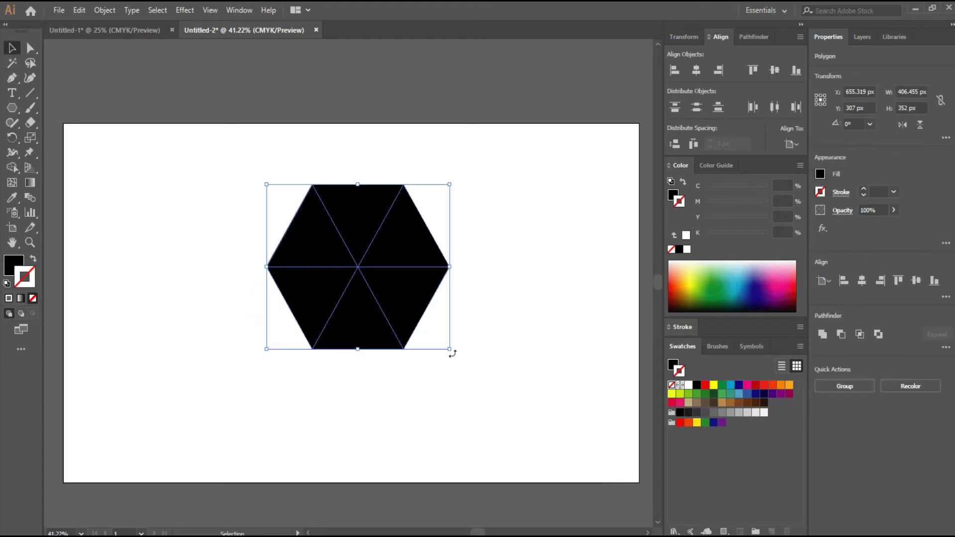
pyautogui.moveTo(454, 350); pyautogui.dragTo(485, 294)
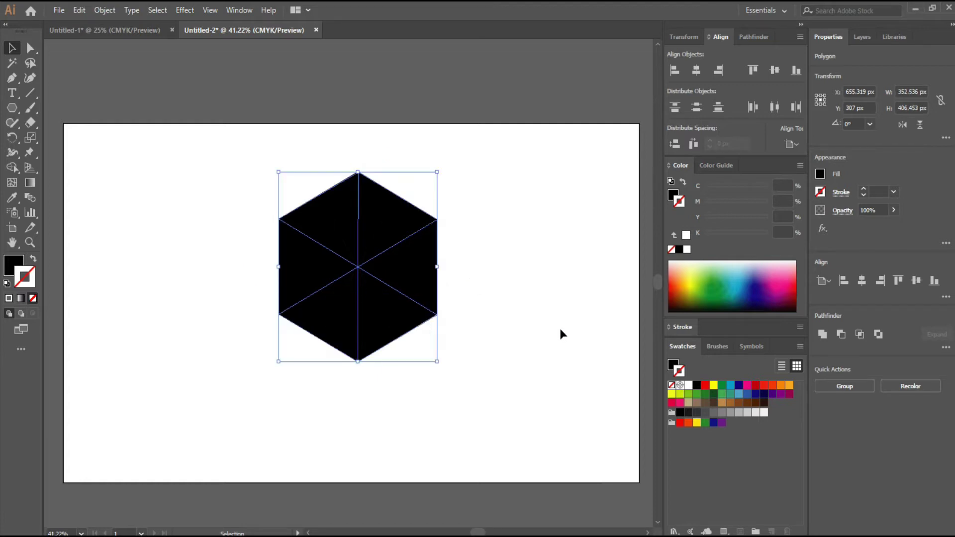
pyautogui.click(560, 329)
# Merge neighbouring triangles in pairs with the Shape Builder tool to form the cube's top, right and left faces.
pyautogui.moveTo(241, 171); pyautogui.dragTo(467, 411)
pyautogui.click(28, 49)
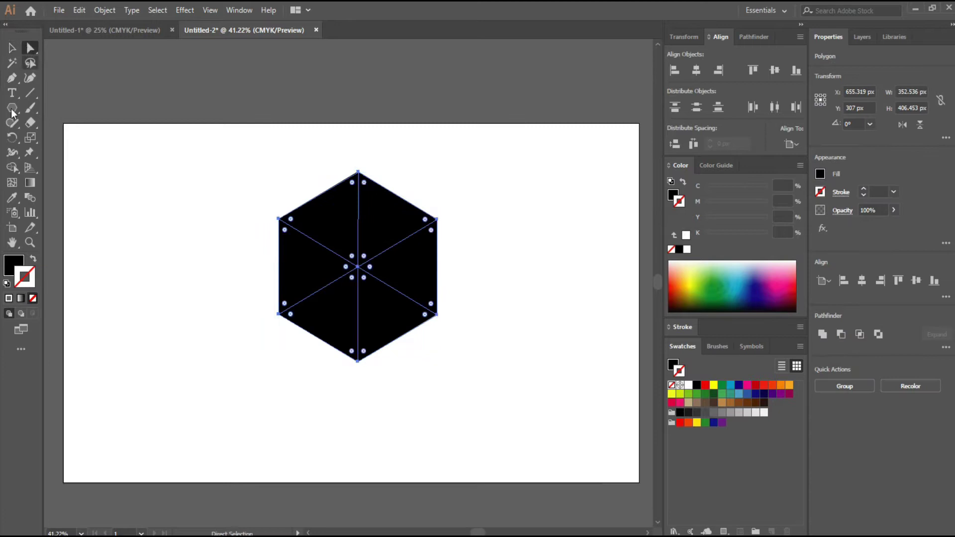
pyautogui.click(12, 168)
pyautogui.moveTo(394, 213)
pyautogui.mouseDown()
pyautogui.moveTo(341, 199)
pyautogui.moveTo(370, 249)
pyautogui.mouseUp()
pyautogui.moveTo(403, 281); pyautogui.dragTo(383, 323)
pyautogui.moveTo(311, 271); pyautogui.dragTo(318, 311)
pyautogui.click(12, 50)
pyautogui.click(181, 178)
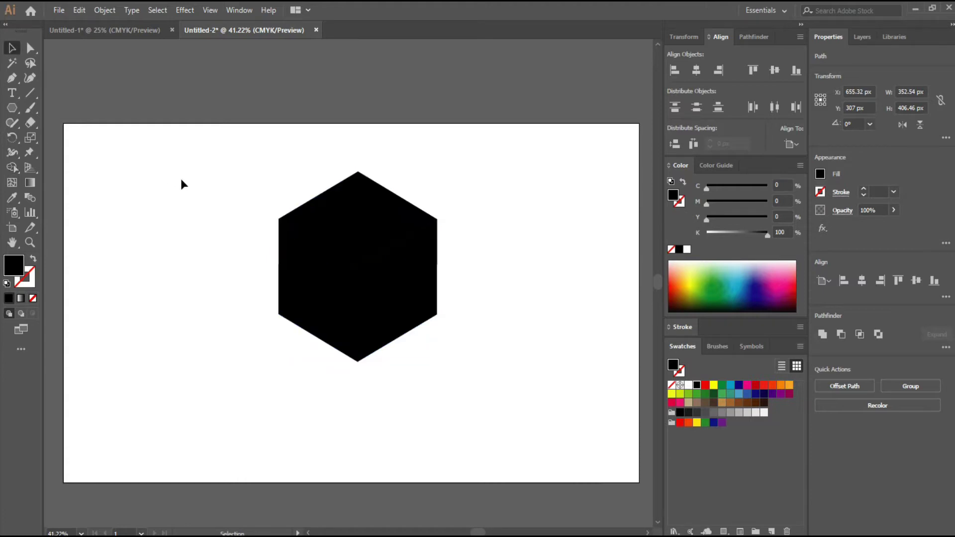
# Draw a square about 73 px wide in the artboard's upper-left corner and place two copies beside it in a row.
pyautogui.click(17, 107)
pyautogui.click(73, 118)
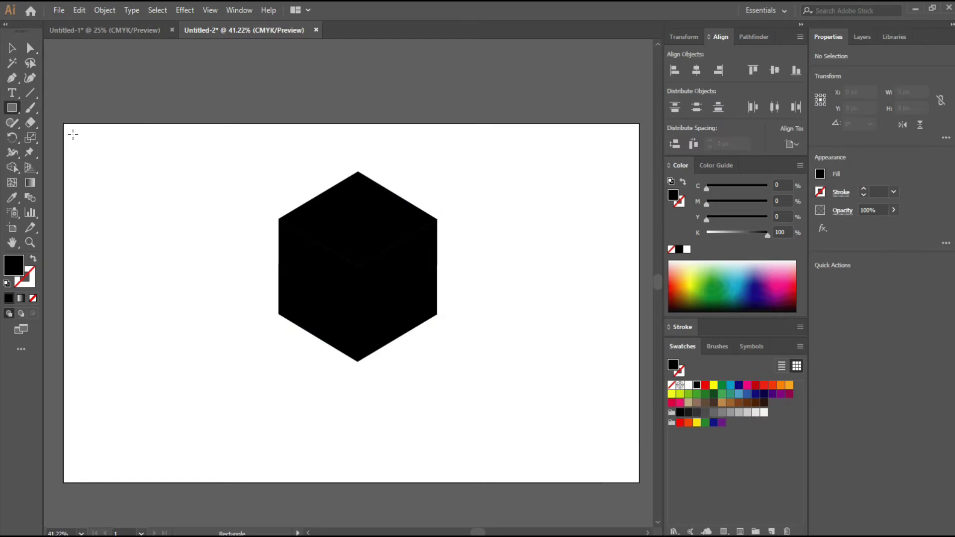
pyautogui.moveTo(74, 134); pyautogui.dragTo(134, 155)
pyautogui.click(12, 48)
pyautogui.click(162, 155)
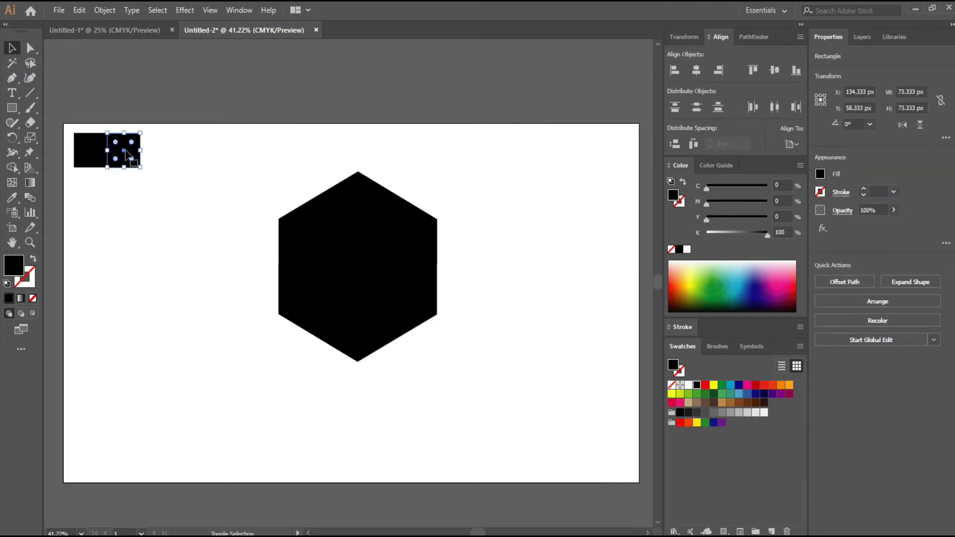
pyautogui.click(139, 198)
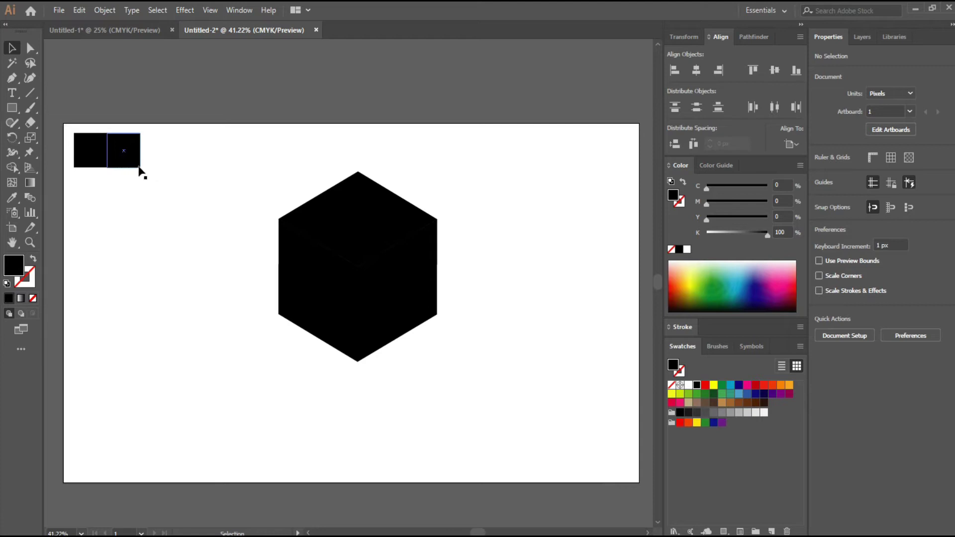
pyautogui.click(138, 172)
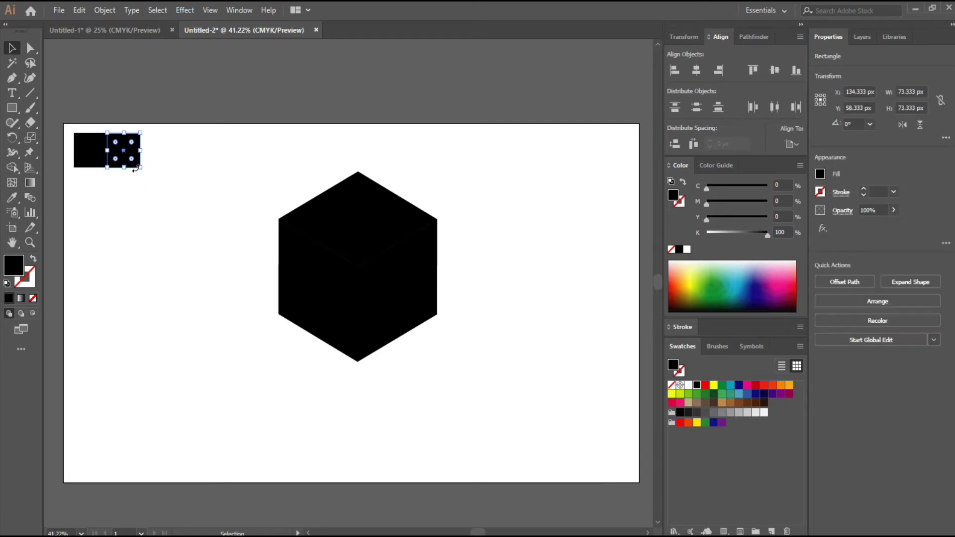
pyautogui.click(139, 199)
pyautogui.moveTo(132, 150); pyautogui.dragTo(157, 149)
# Fill the rightmost small square with the light blue swatch C 70, M 15, Y 0, K 0.
pyautogui.click(150, 210)
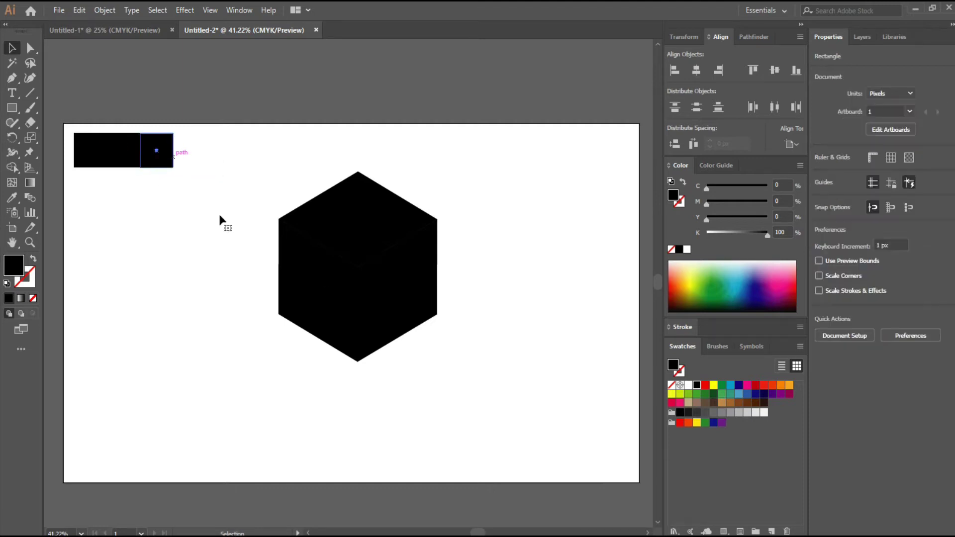
pyautogui.click(740, 396)
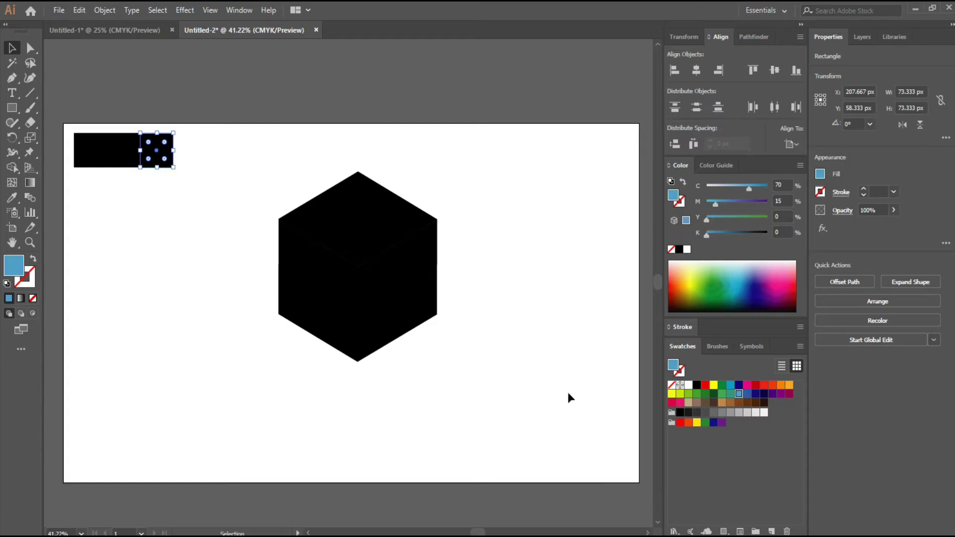
pyautogui.click(132, 174)
# Fill the middle small square with the medium blue #46819B.
pyautogui.click(129, 169)
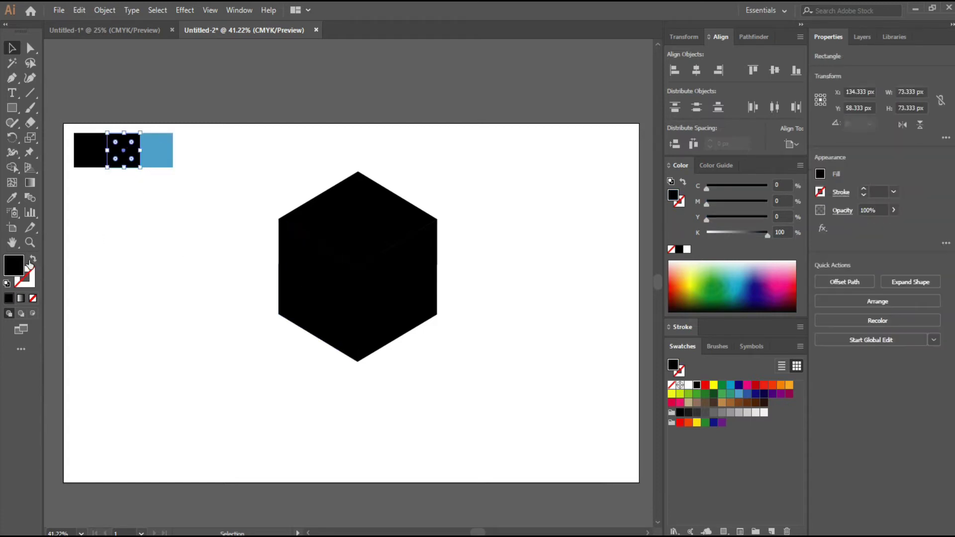
pyautogui.doubleClick(13, 265)
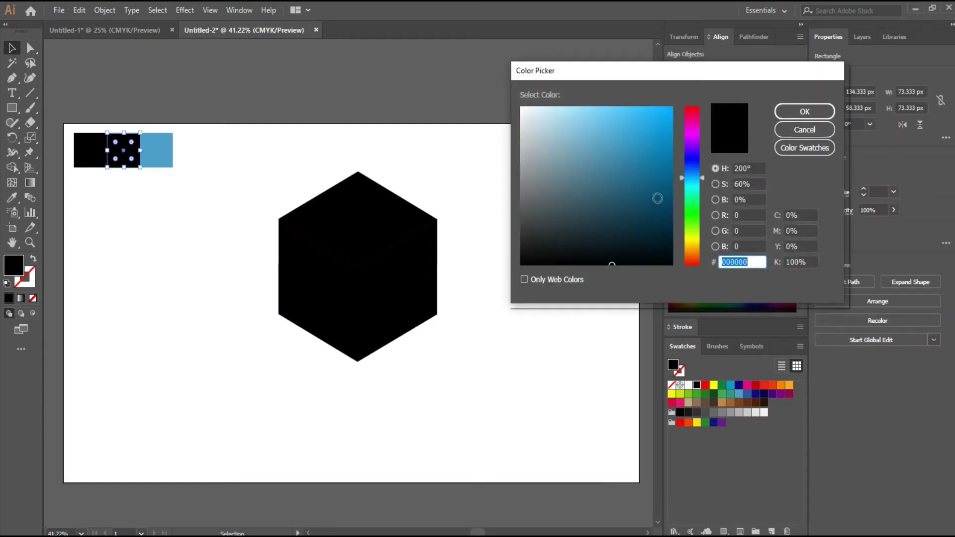
pyautogui.click(663, 211)
pyautogui.click(658, 209)
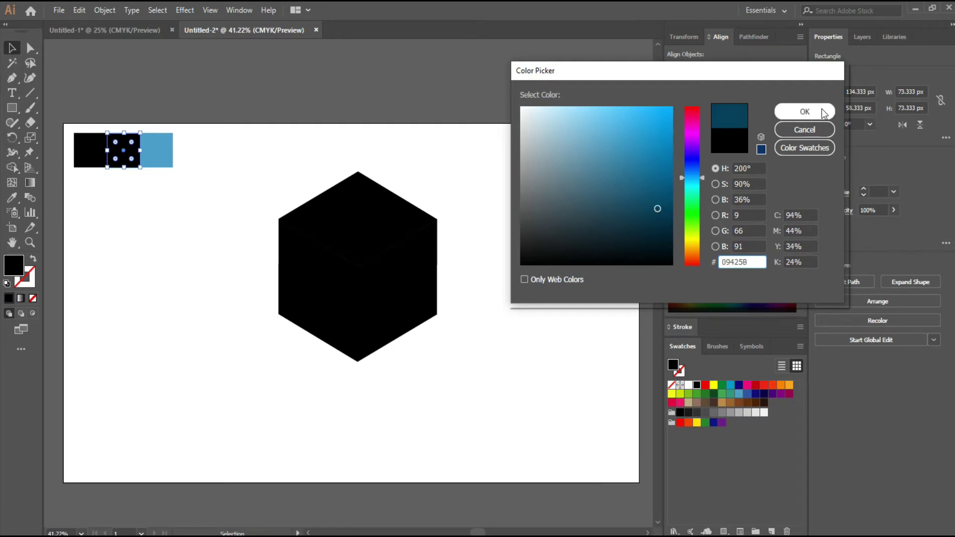
pyautogui.moveTo(660, 200); pyautogui.dragTo(605, 168)
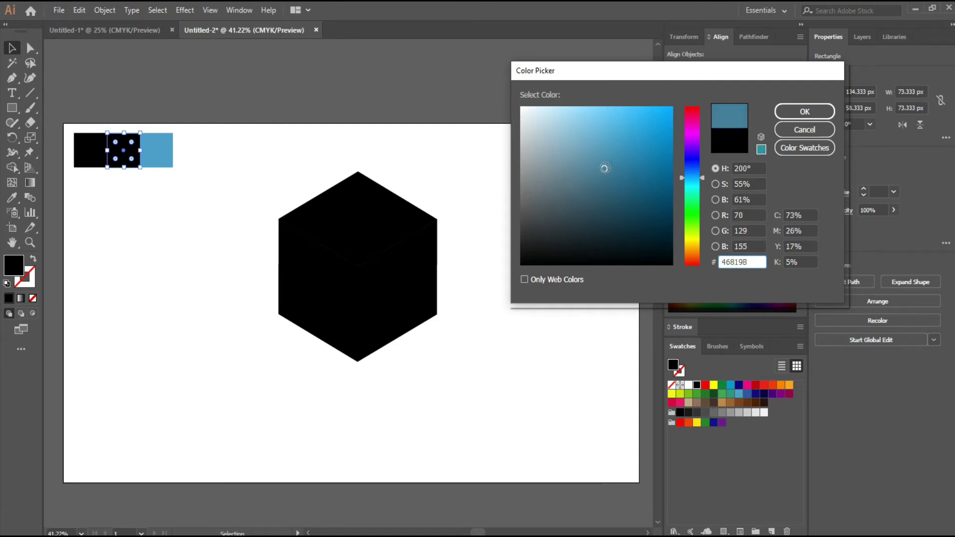
pyautogui.click(805, 112)
pyautogui.click(185, 158)
# Fill the leftmost small square with the dark blue #0A3B51.
pyautogui.click(102, 158)
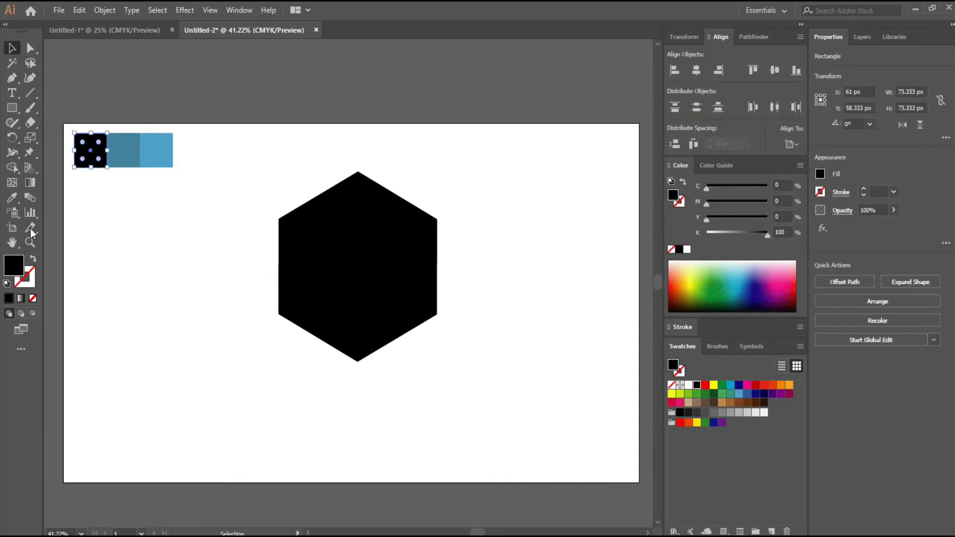
pyautogui.doubleClick(15, 266)
pyautogui.click(656, 215)
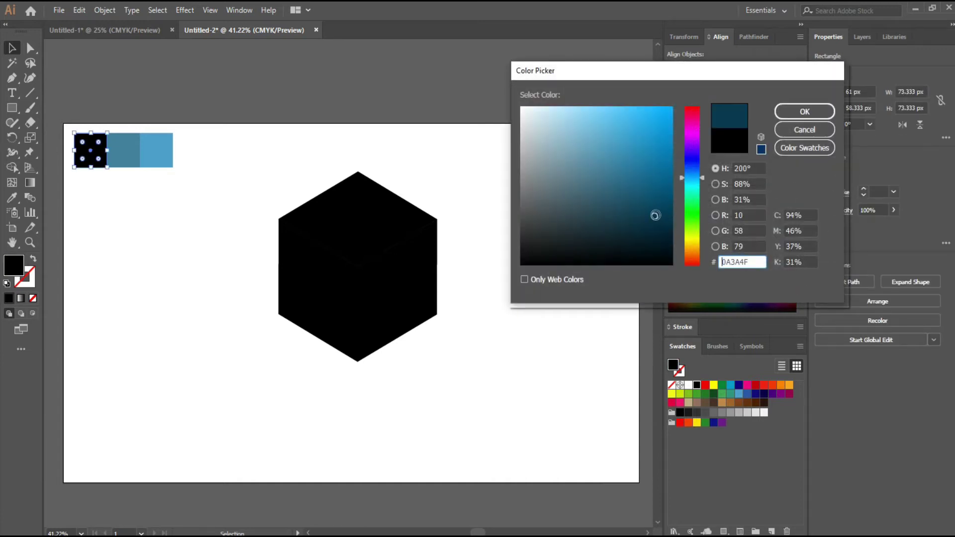
pyautogui.click(804, 112)
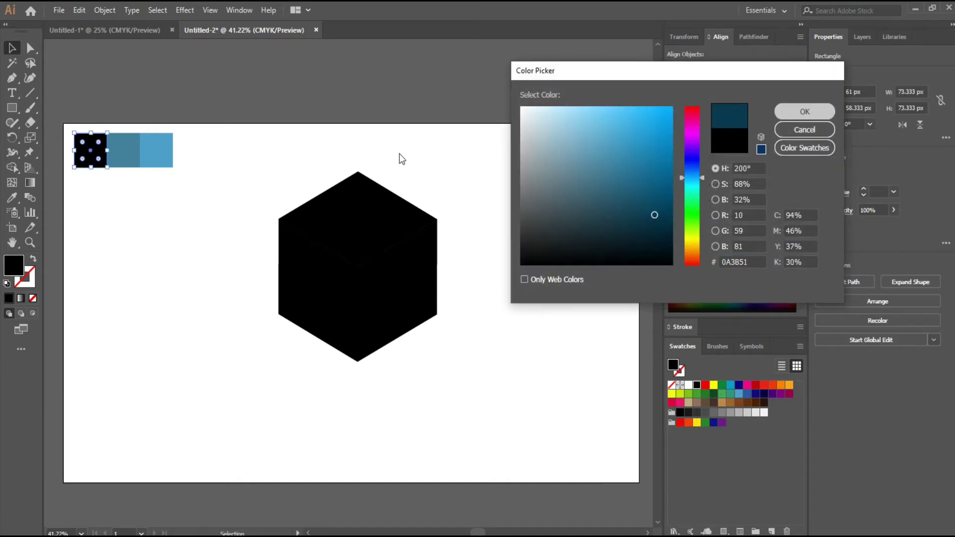
pyautogui.click(262, 142)
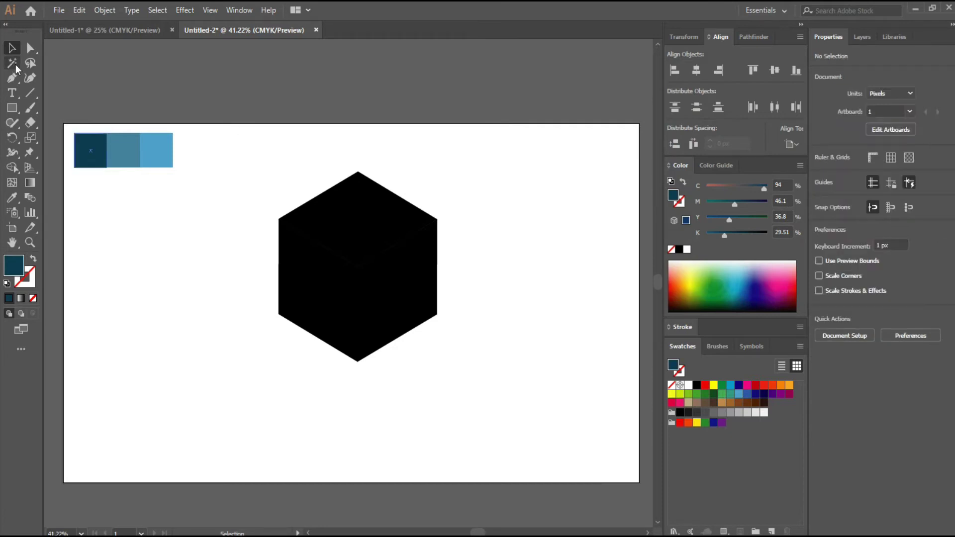
# Colour the cube's top face by sampling the light blue square with the Eyedropper tool.
pyautogui.click(343, 221)
pyautogui.click(12, 197)
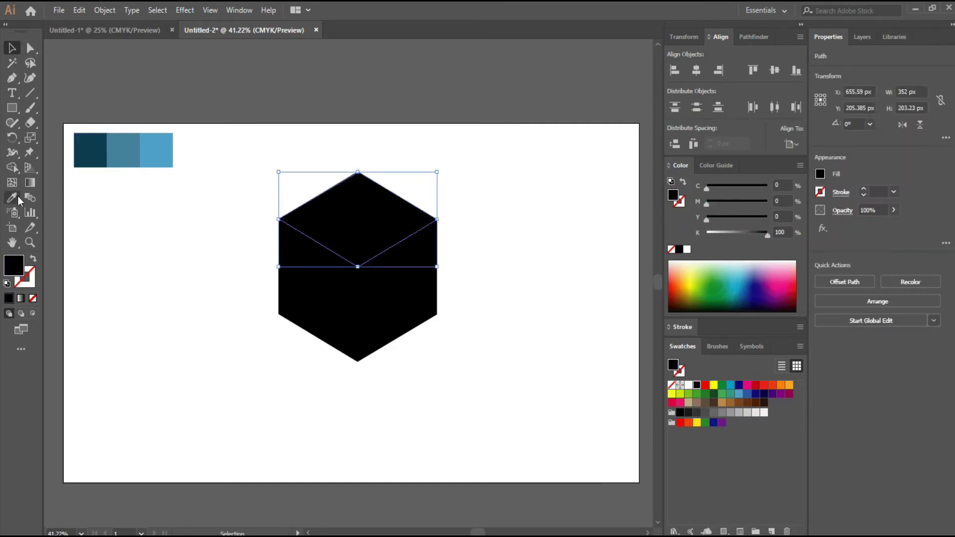
pyautogui.click(156, 143)
pyautogui.press('v')
pyautogui.click(429, 160)
# Colour the cube's right face by sampling the medium blue square with the Eyedropper tool.
pyautogui.click(401, 284)
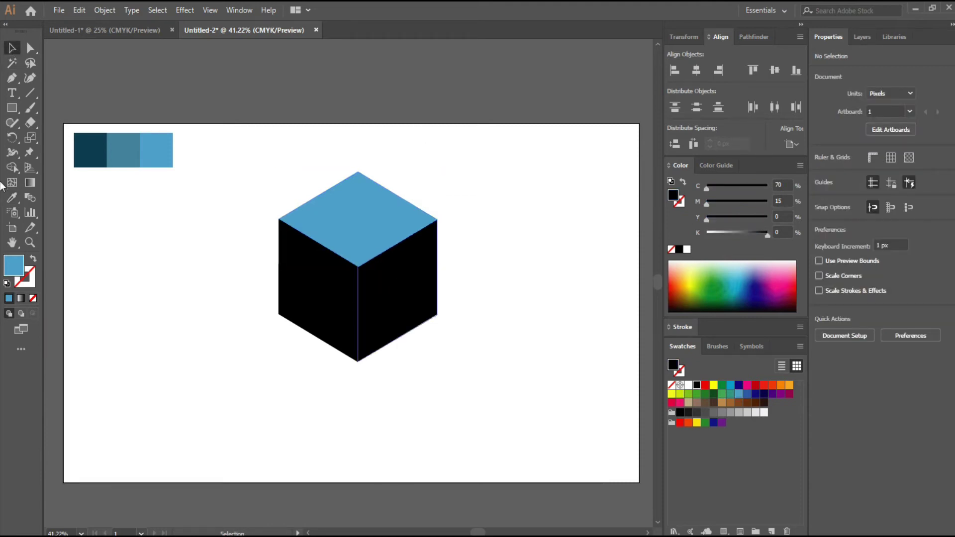
pyautogui.click(12, 197)
pyautogui.click(133, 145)
pyautogui.press('v')
pyautogui.click(343, 128)
# Colour the cube's left face by sampling the dark blue square with the Eyedropper tool.
pyautogui.click(326, 303)
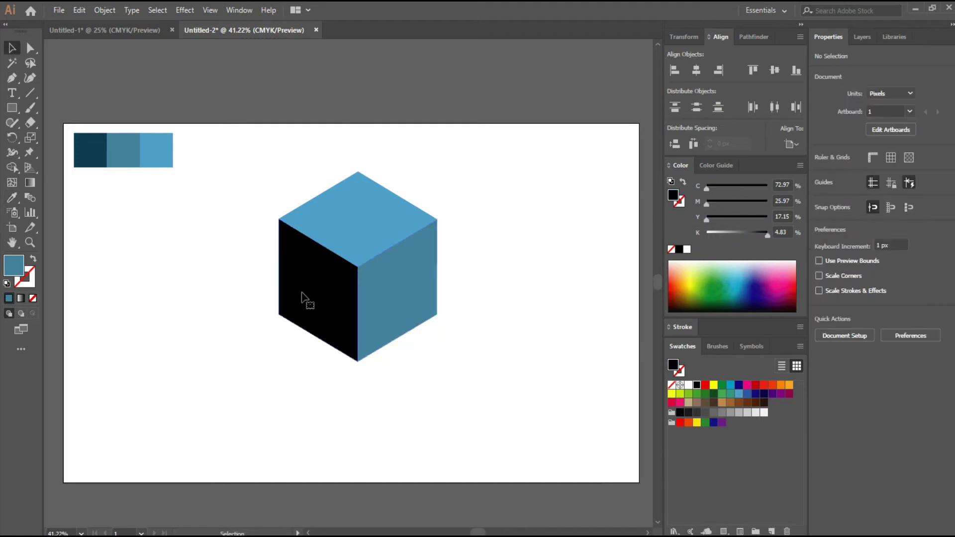
pyautogui.click(15, 198)
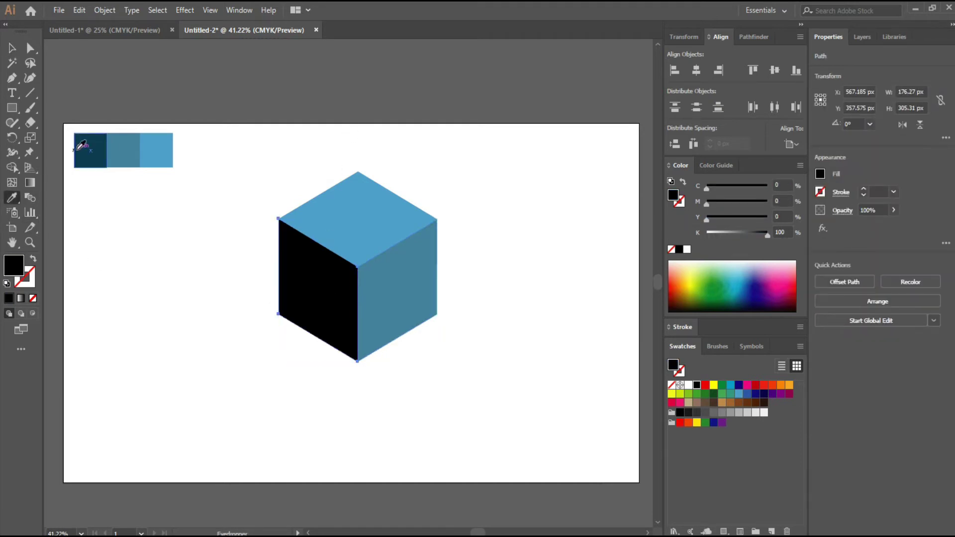
pyautogui.click(93, 139)
pyautogui.press('v')
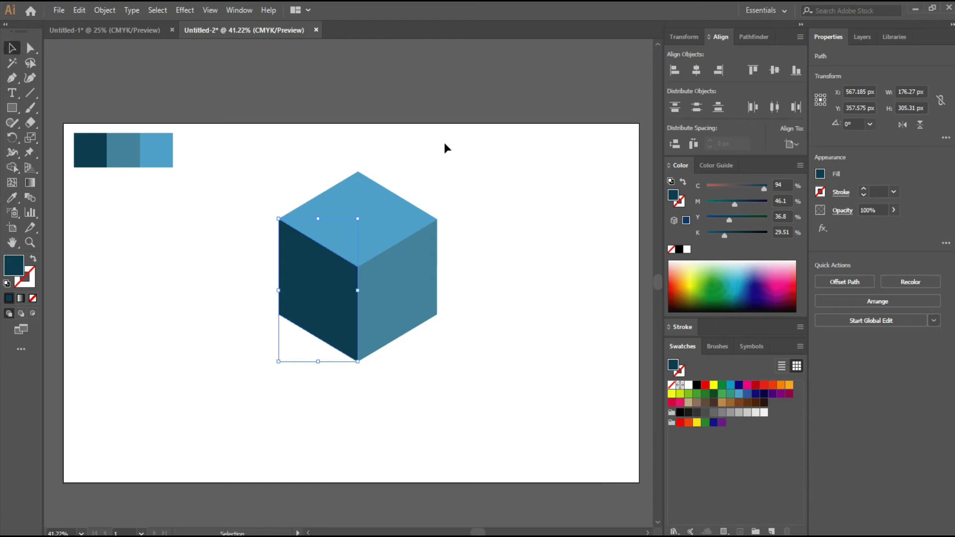
pyautogui.click(441, 144)
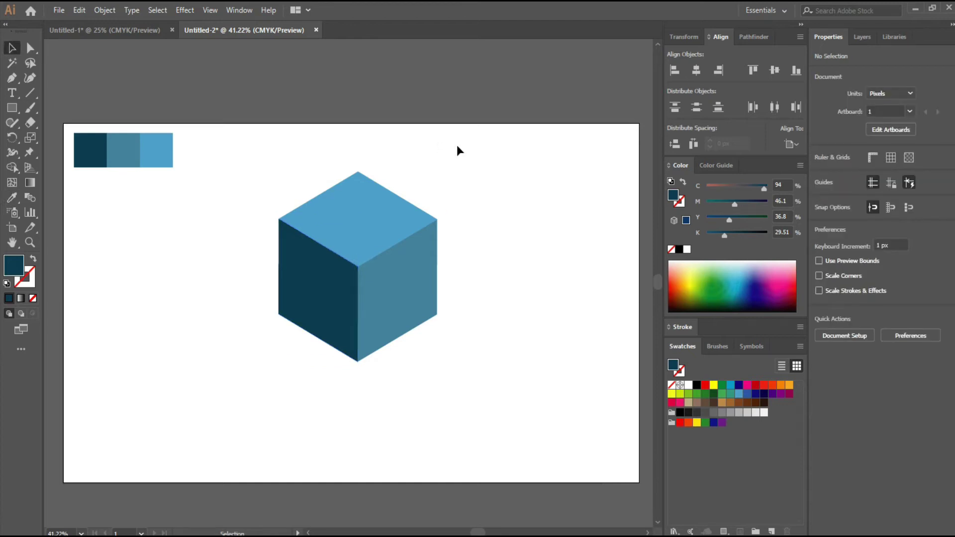
# Duplicate the complete cube and place the copy directly below the original.
pyautogui.moveTo(473, 166); pyautogui.dragTo(234, 360)
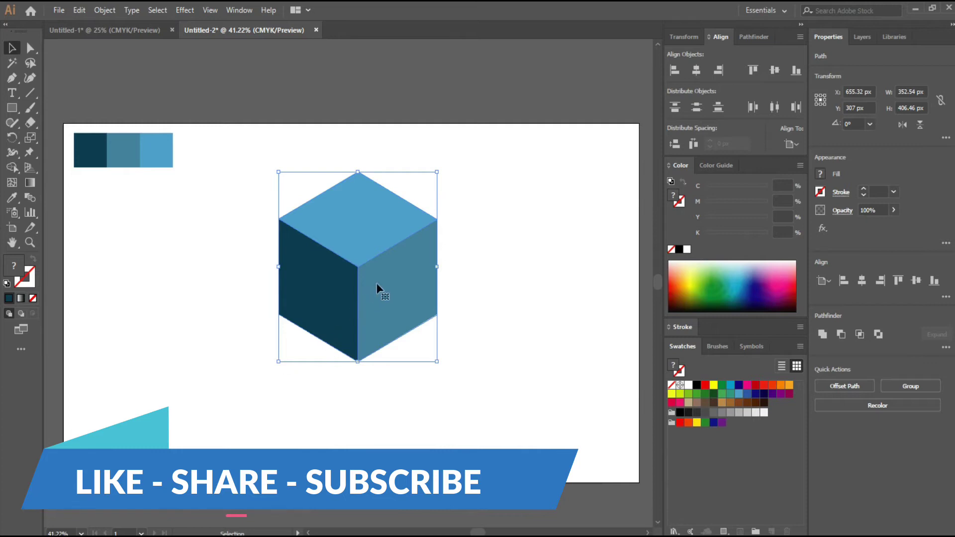
pyautogui.moveTo(366, 288); pyautogui.dragTo(559, 398)
pyautogui.moveTo(454, 162); pyautogui.dragTo(298, 343)
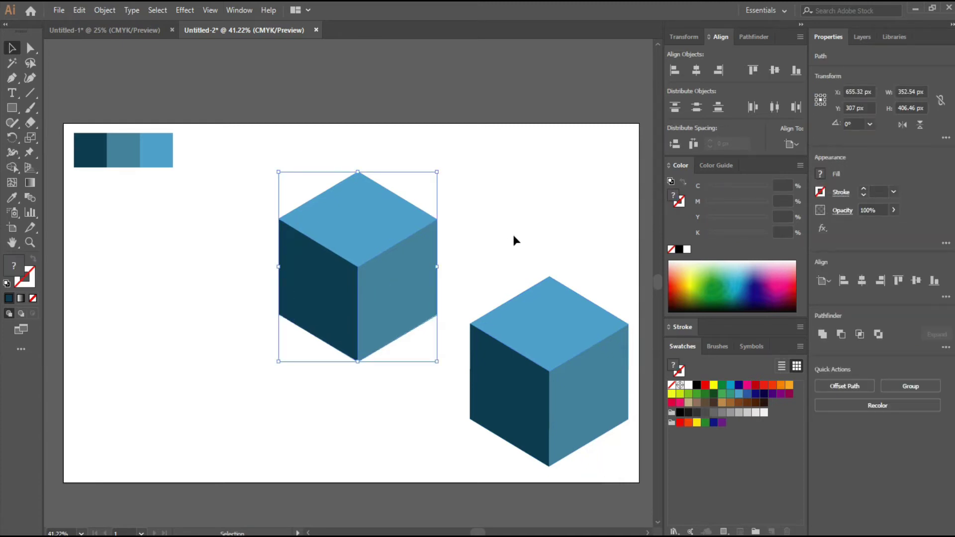
pyautogui.click(542, 264)
pyautogui.click(550, 398)
pyautogui.moveTo(511, 407); pyautogui.dragTo(363, 488)
# Group the faces of the lower cube, and group the faces of the upper cube separately.
pyautogui.rightClick(392, 422)
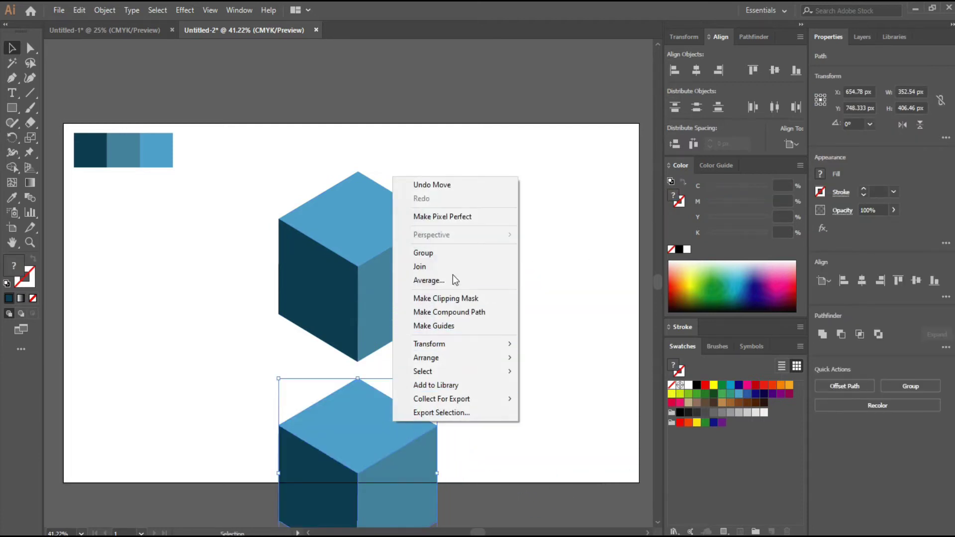
pyautogui.click(462, 254)
pyautogui.click(298, 298)
pyautogui.rightClick(351, 273)
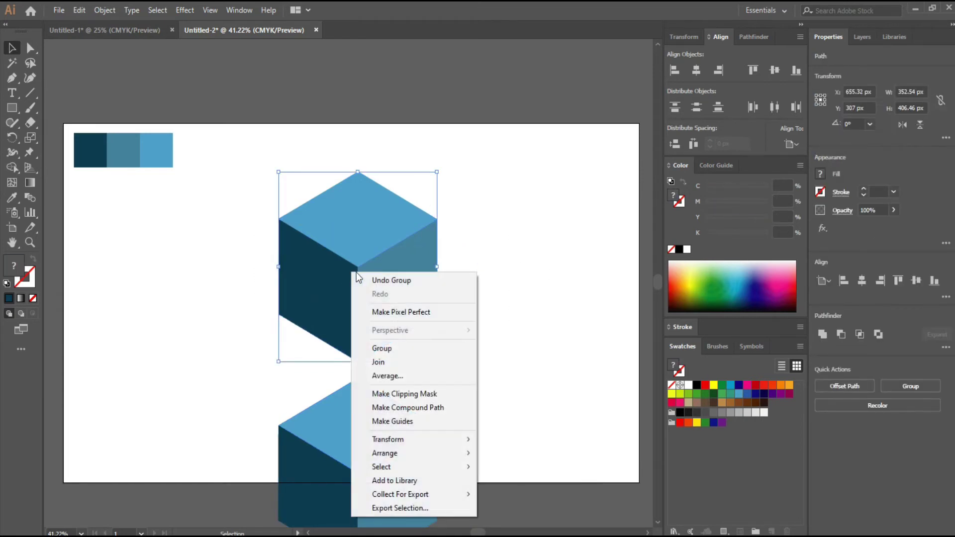
pyautogui.click(389, 351)
# Centre both cube groups horizontally and vertically on the artboard so they lie on top of each other.
pyautogui.moveTo(483, 204); pyautogui.dragTo(306, 518)
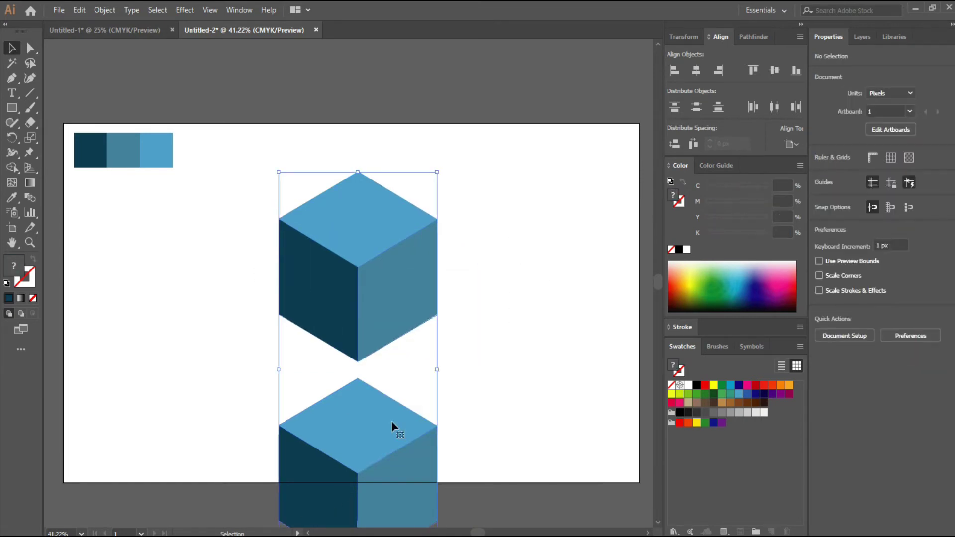
pyautogui.click(699, 74)
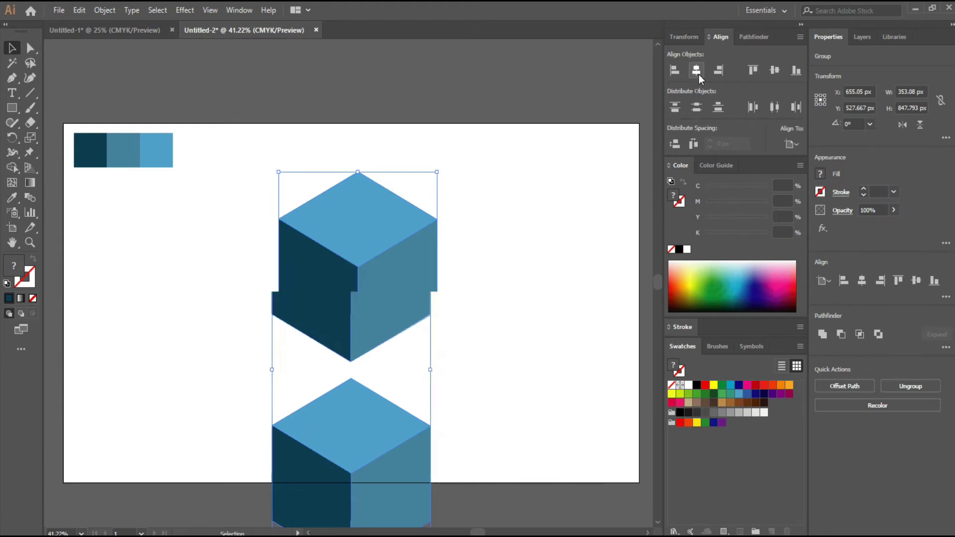
pyautogui.click(772, 70)
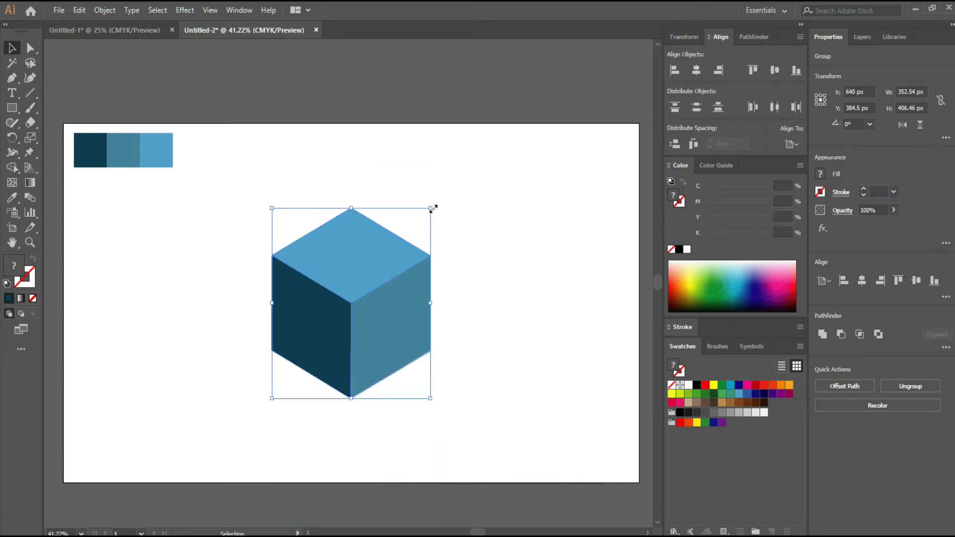
pyautogui.moveTo(431, 209); pyautogui.dragTo(424, 257)
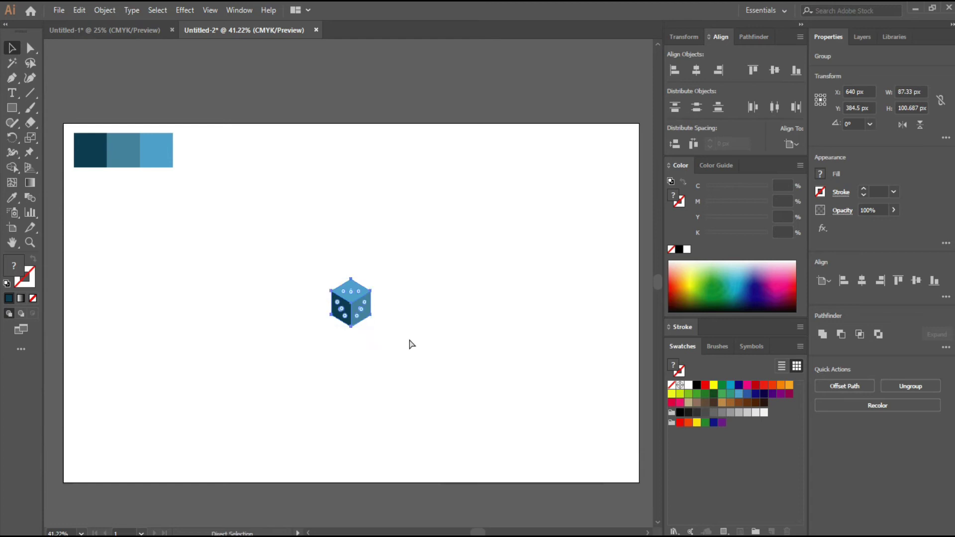
pyautogui.hotkey('ctrl', 'z')
pyautogui.hotkey('ctrl', 'z')
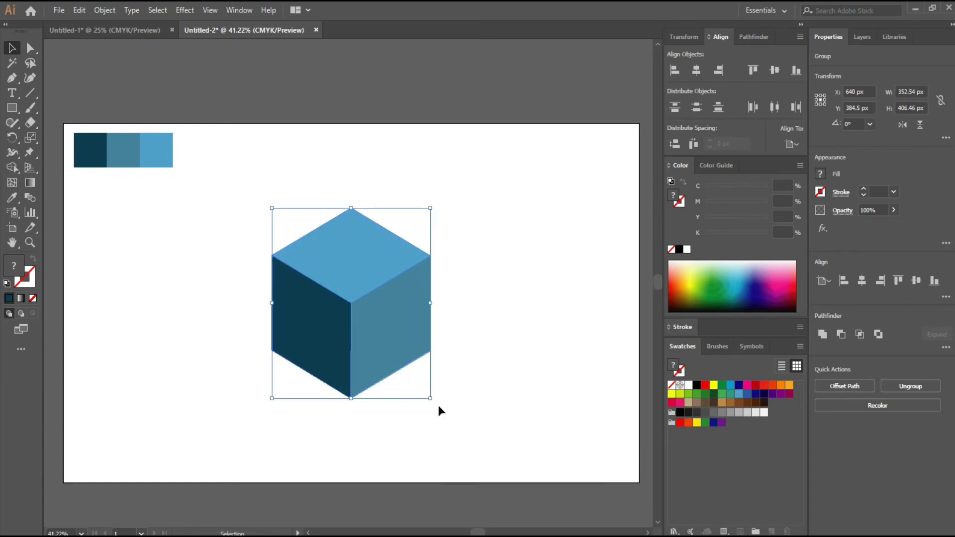
pyautogui.moveTo(436, 405); pyautogui.dragTo(311, 431)
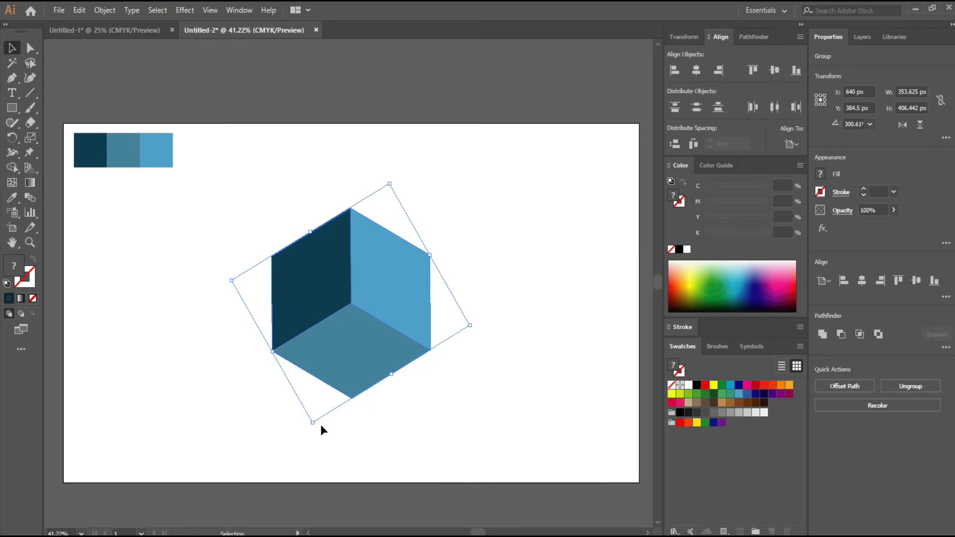
pyautogui.moveTo(389, 184); pyautogui.dragTo(386, 233)
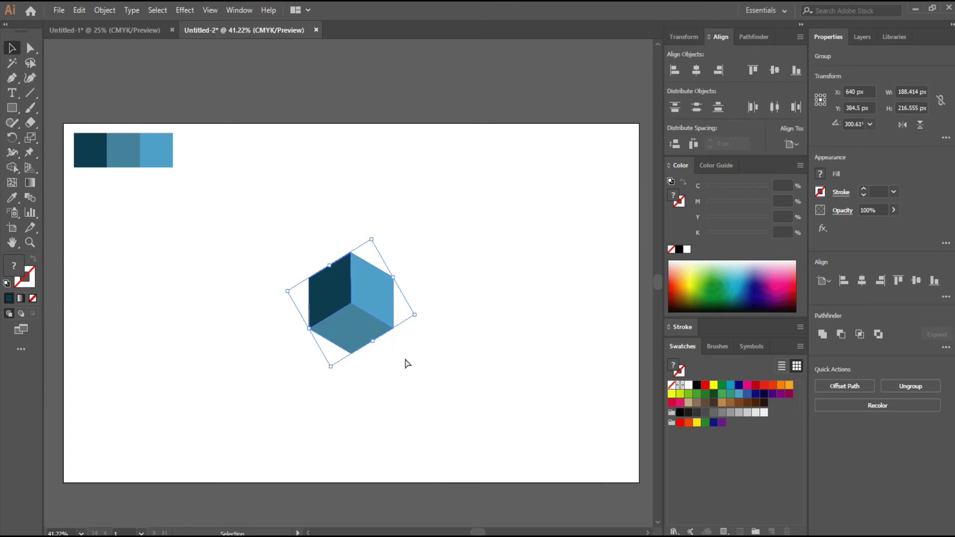
pyautogui.hotkey('ctrl', 'z')
pyautogui.hotkey('ctrl', 'z')
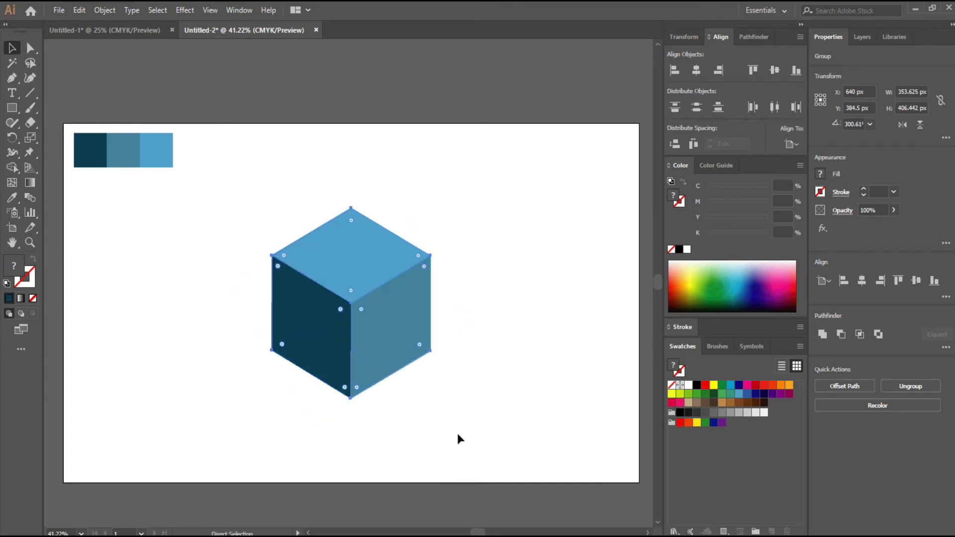
# Pull out one of the stacked cubes, scale it down to about 196 by 226 px and place it at the large cube's centre.
pyautogui.click(503, 300)
pyautogui.moveTo(365, 348); pyautogui.dragTo(523, 231)
pyautogui.moveTo(537, 166); pyautogui.dragTo(528, 361)
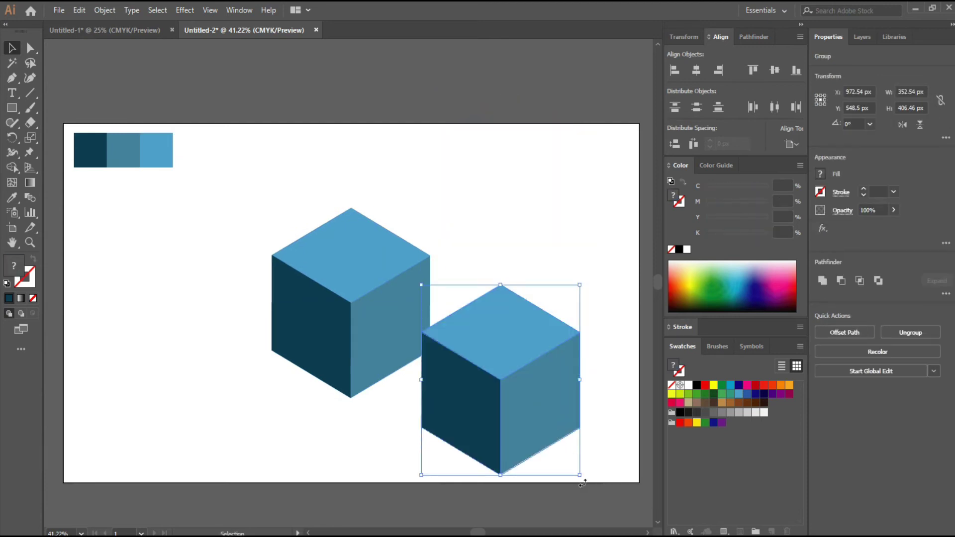
pyautogui.moveTo(580, 287); pyautogui.dragTo(557, 330)
pyautogui.moveTo(500, 389); pyautogui.dragTo(354, 311)
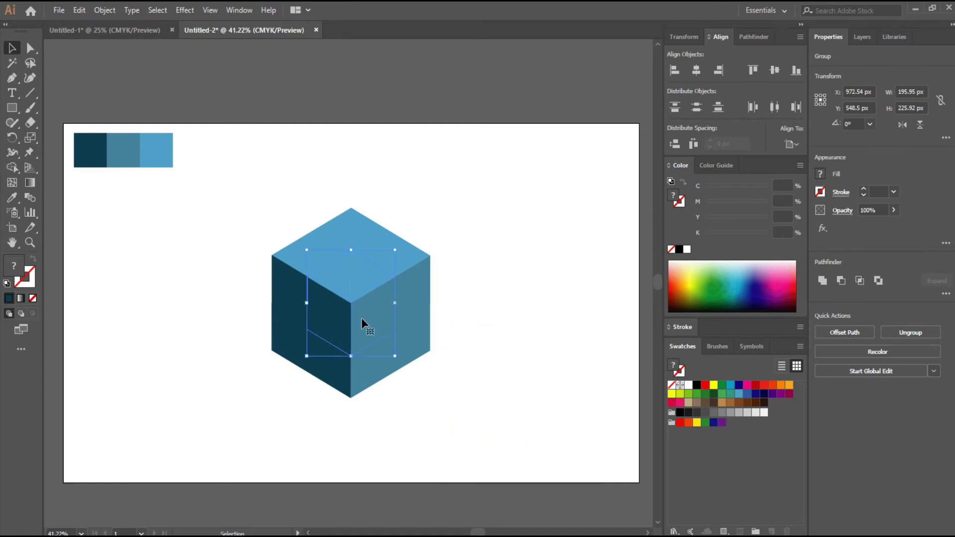
# Bring the small cube to the front of the large cube.
pyautogui.rightClick(362, 319)
pyautogui.moveTo(456, 457)
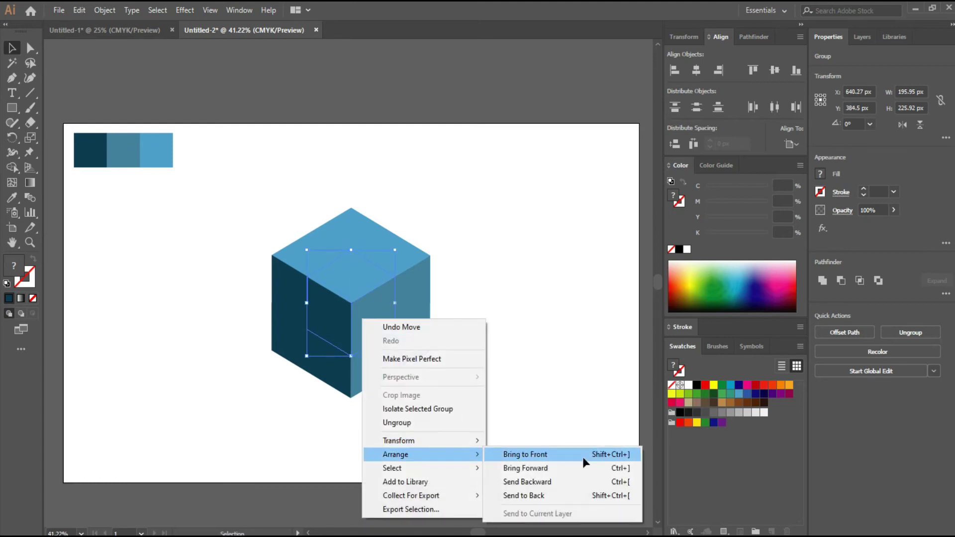
pyautogui.click(526, 454)
# Rotate the inner cube to about 300° and enlarge it from its centre to about 242 by 279 px.
pyautogui.moveTo(397, 364); pyautogui.dragTo(326, 375)
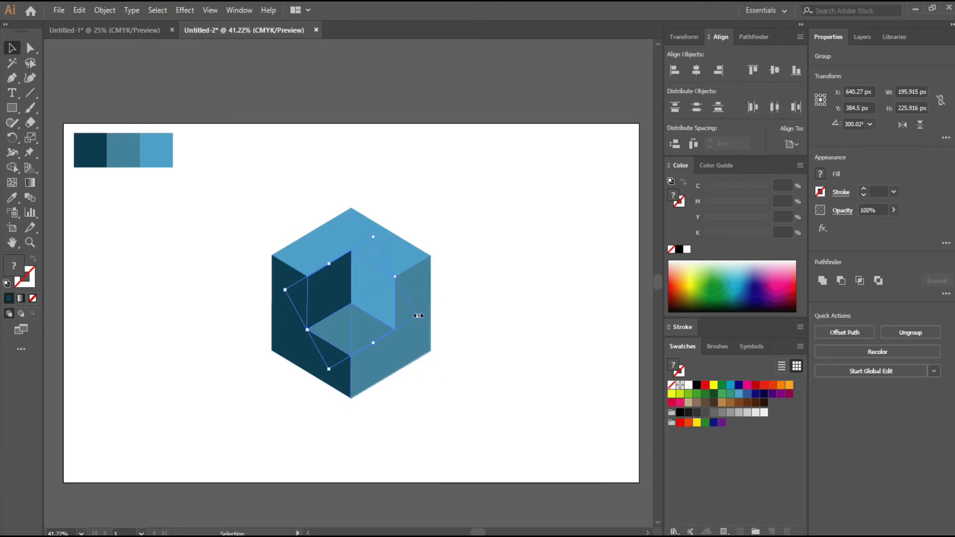
pyautogui.moveTo(419, 316); pyautogui.dragTo(436, 323)
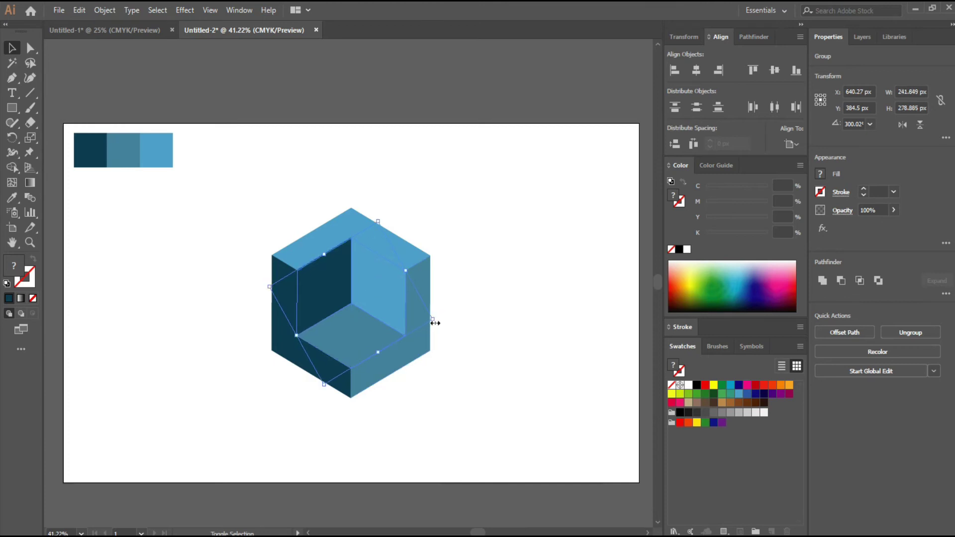
pyautogui.click(565, 299)
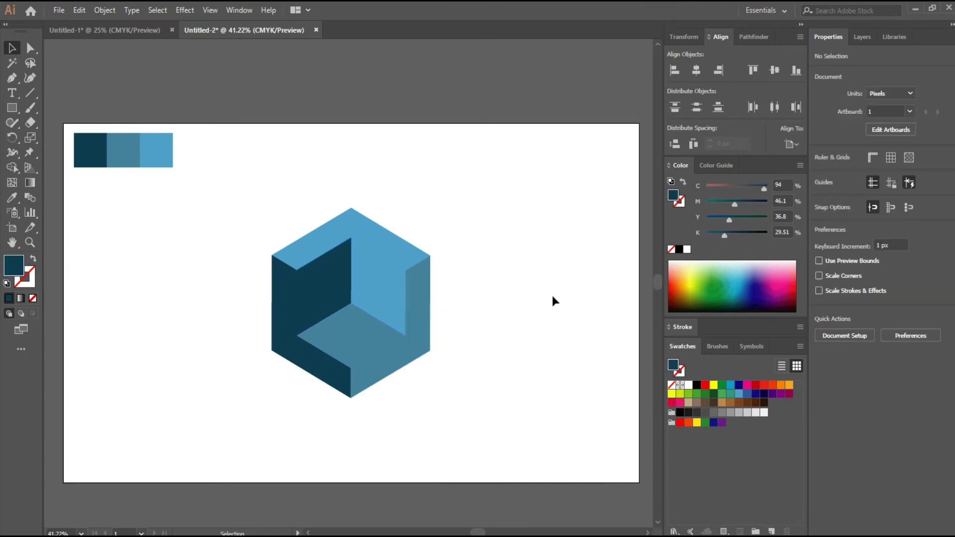
# Ungroup the faces of the inner cube and clear the selection.
pyautogui.click(381, 277)
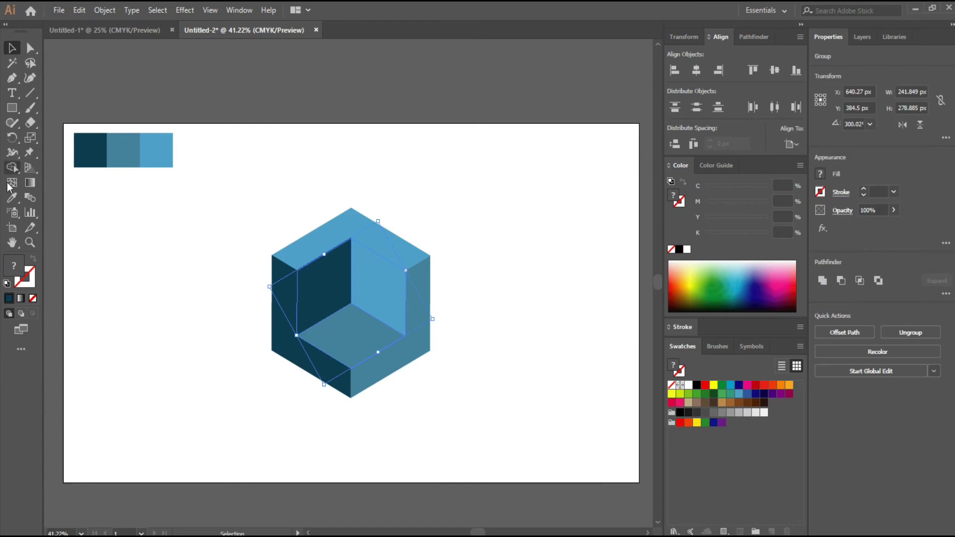
pyautogui.rightClick(376, 291)
pyautogui.click(438, 401)
pyautogui.click(445, 324)
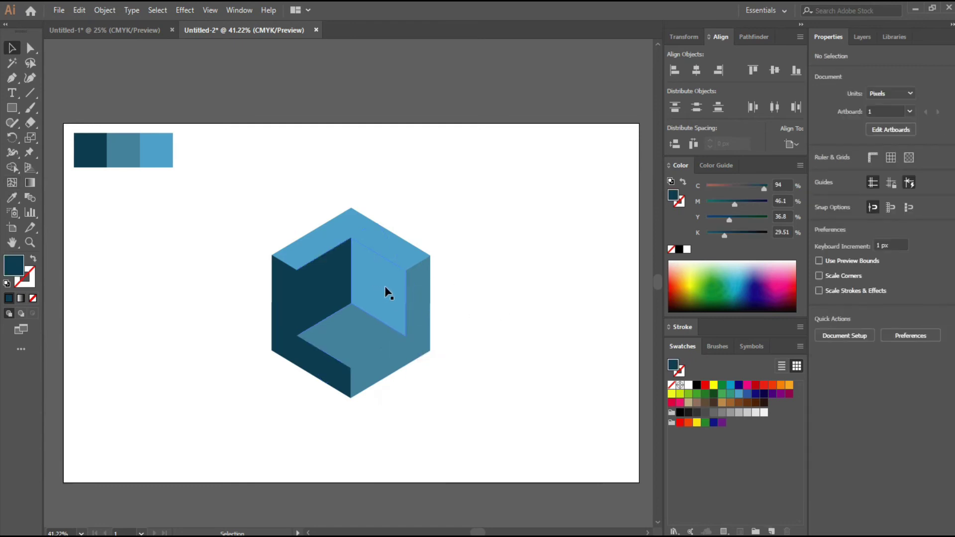
# Colour the inner cube's right face by sampling the outer cube's dark blue left face with the Eyedropper tool.
pyautogui.click(386, 289)
pyautogui.press('i')
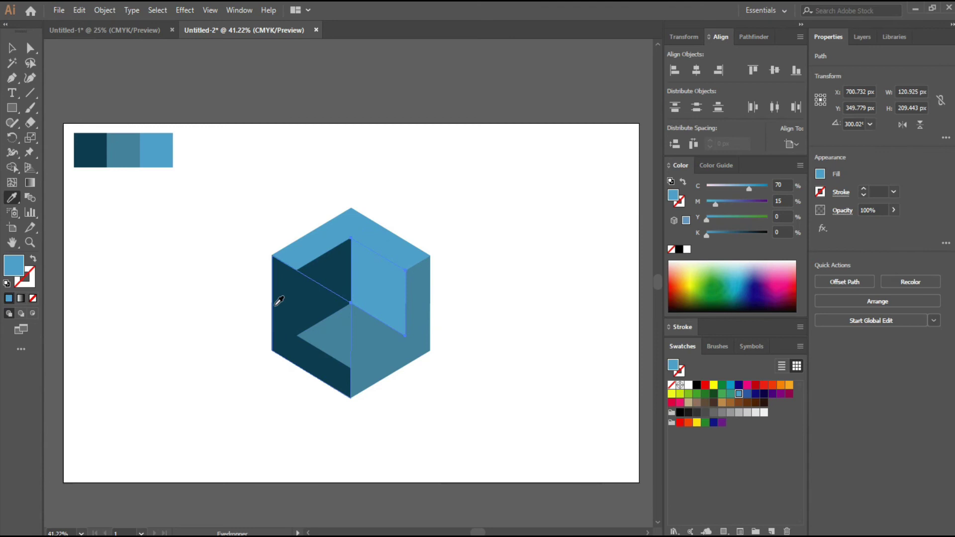
pyautogui.click(287, 296)
pyautogui.press('v')
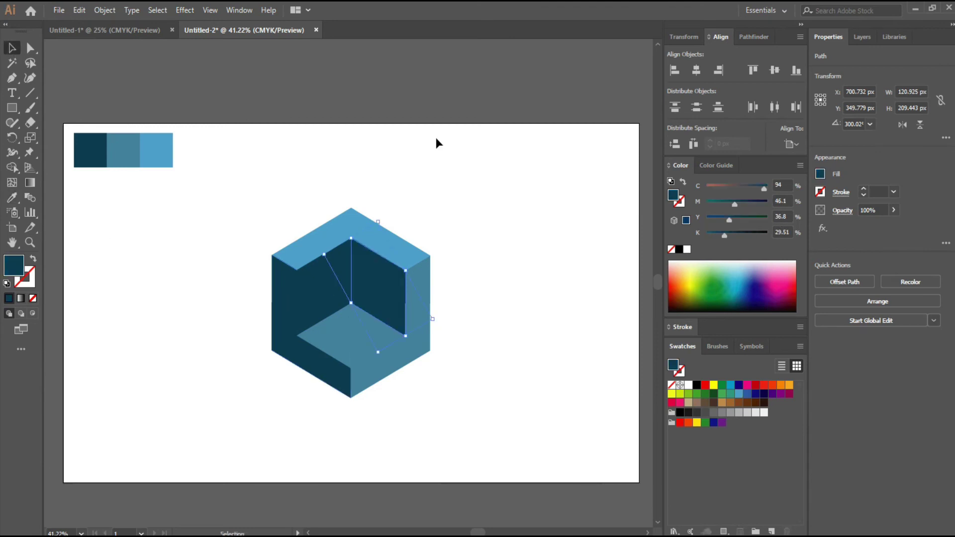
pyautogui.click(435, 143)
# Colour the inner cube's left face by sampling the outer cube's medium blue right face with the Eyedropper tool.
pyautogui.click(329, 276)
pyautogui.press('i')
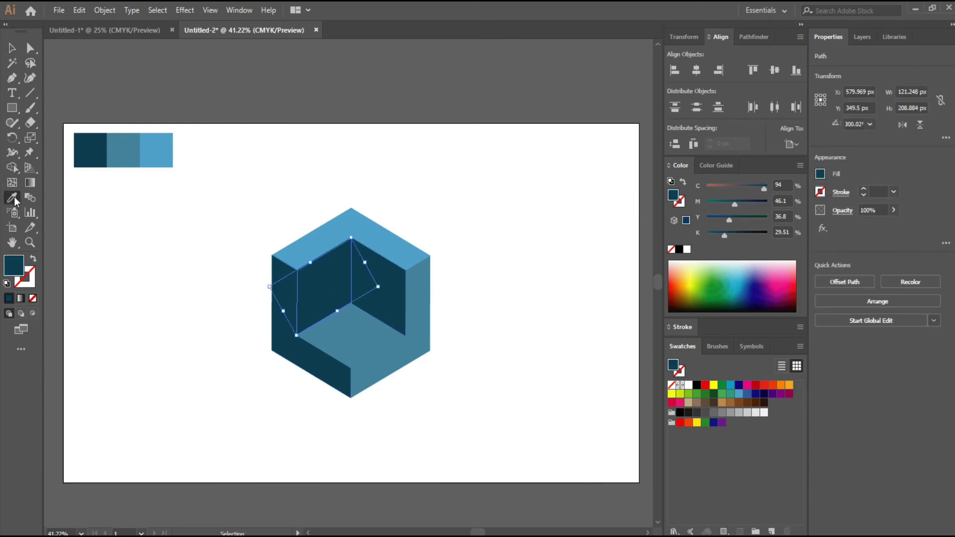
pyautogui.click(420, 295)
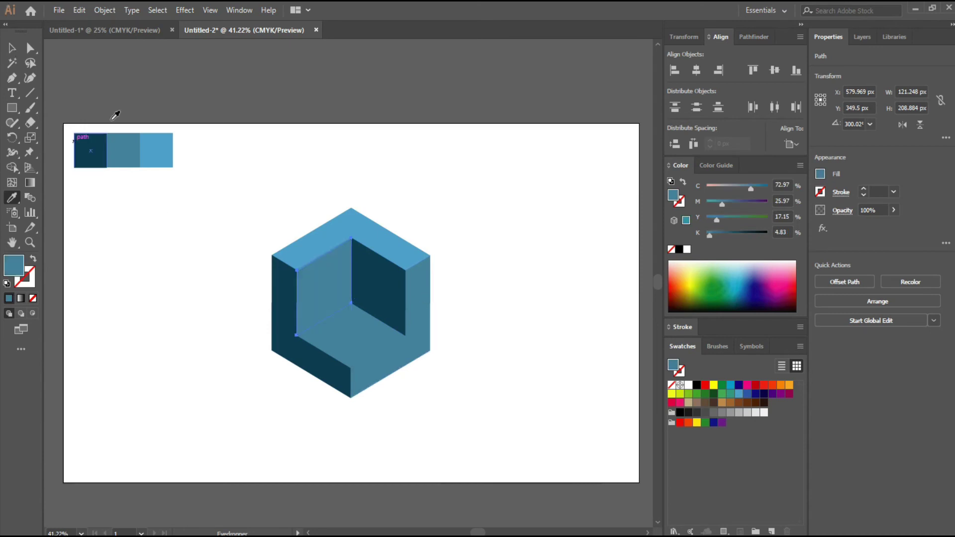
pyautogui.click(12, 48)
pyautogui.click(390, 228)
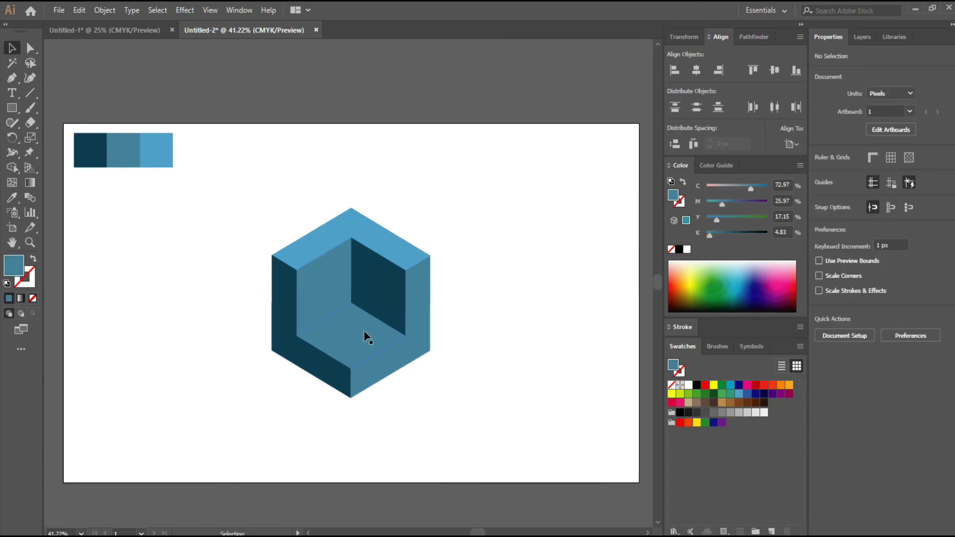
# Colour the inner cube's bottom face by sampling the outer cube's light blue top face with the Eyedropper tool.
pyautogui.press('i')
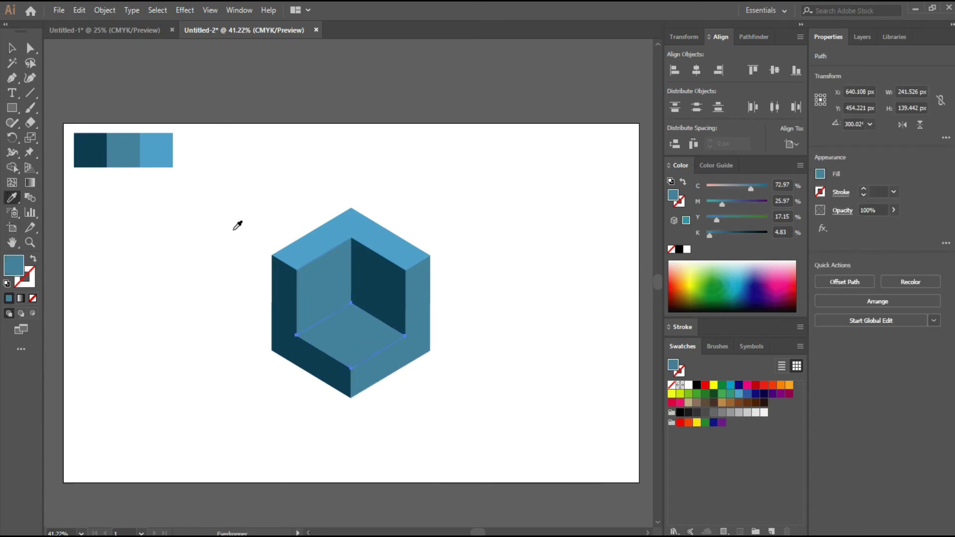
pyautogui.click(378, 225)
pyautogui.click(12, 48)
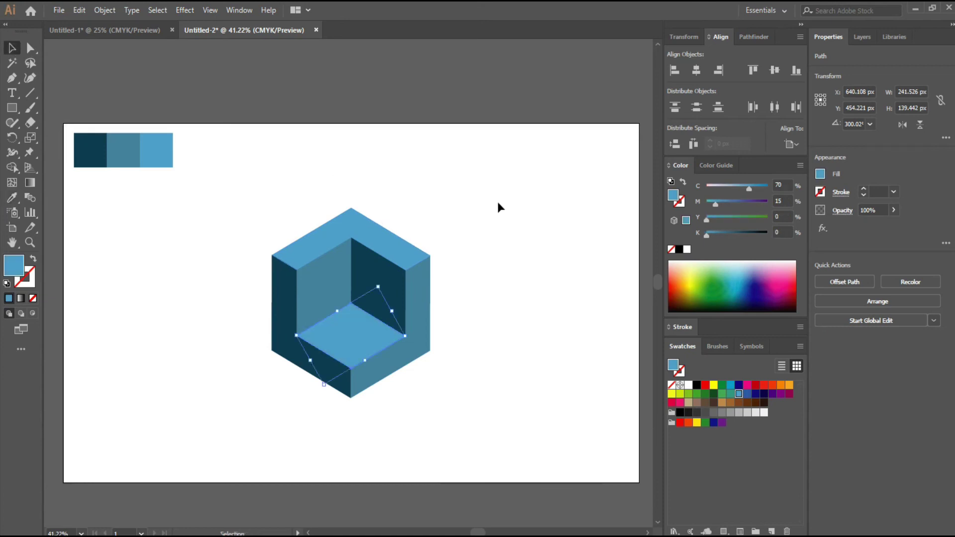
pyautogui.click(496, 202)
# Select the whole cube design and scale it down from its centre to about 303 by 349 px.
pyautogui.moveTo(490, 201); pyautogui.dragTo(254, 421)
pyautogui.moveTo(430, 398); pyautogui.dragTo(419, 385)
pyautogui.click(487, 383)
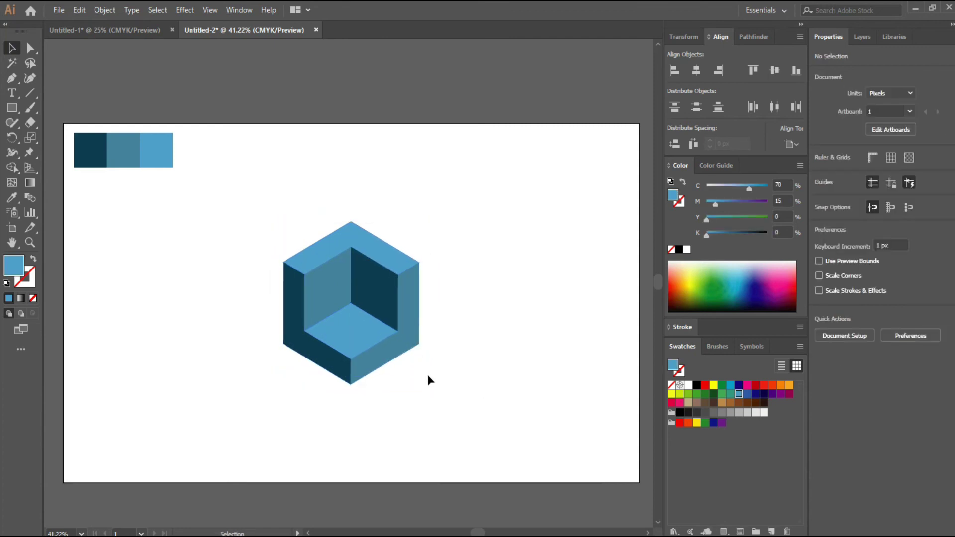
# Place a copy of the outer cube, scaled down to about 122 by 141 px, at the centre of the design.
pyautogui.moveTo(407, 311); pyautogui.dragTo(575, 316)
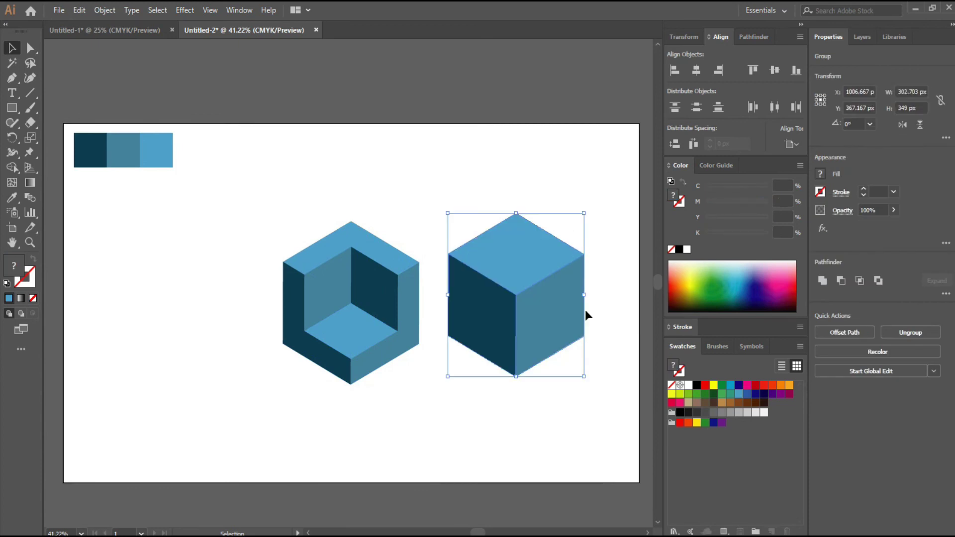
pyautogui.moveTo(583, 213); pyautogui.dragTo(544, 261)
pyautogui.moveTo(526, 299); pyautogui.dragTo(357, 309)
# Bring the small centre cube to the front of all the other faces.
pyautogui.scroll(3, 357, 308)
pyautogui.rightClick(357, 310)
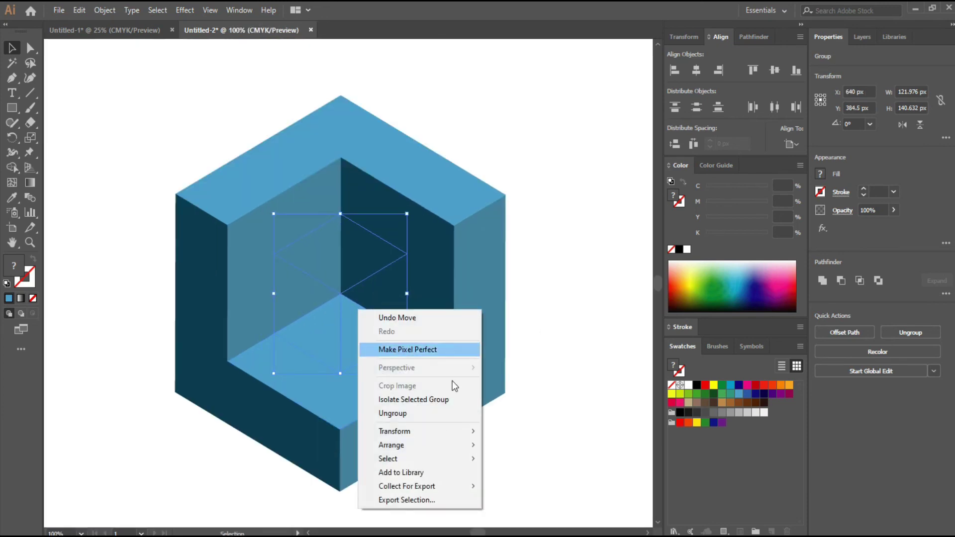
pyautogui.moveTo(455, 447)
pyautogui.click(502, 446)
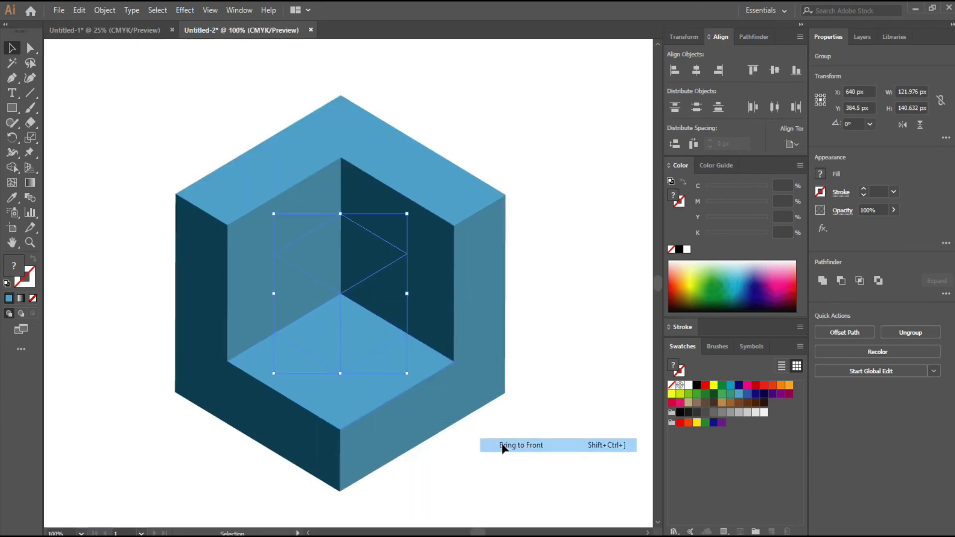
pyautogui.click(553, 254)
# Duplicate the complete cube design side by side and rotate the right-hand version about 180°.
pyautogui.scroll(-2, 550, 269)
pyautogui.press('space')
pyautogui.moveTo(567, 257); pyautogui.dragTo(531, 273)
pyautogui.press('space')
pyautogui.press('space')
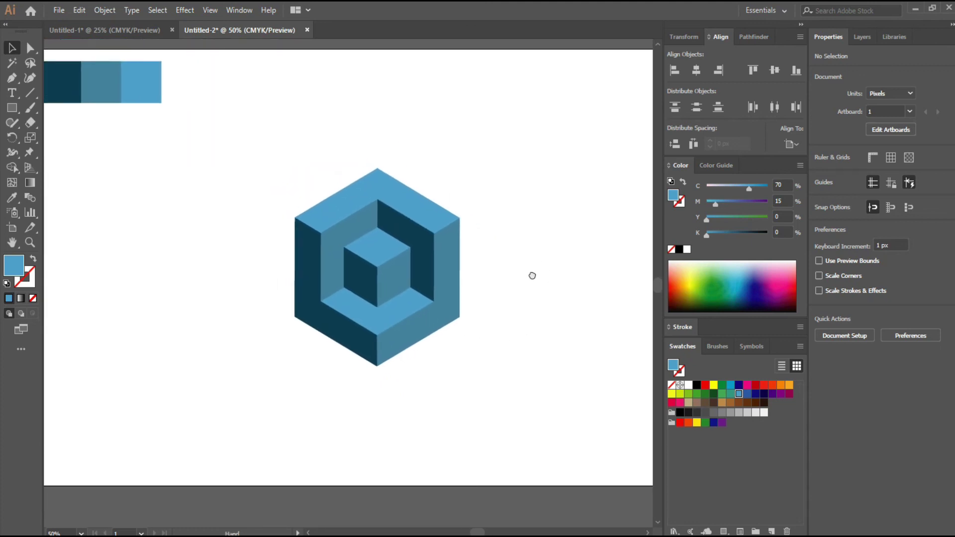
pyautogui.moveTo(532, 187); pyautogui.dragTo(288, 401)
pyautogui.moveTo(373, 311)
pyautogui.mouseDown()
pyautogui.moveTo(380, 308)
pyautogui.moveTo(196, 313)
pyautogui.moveTo(374, 312)
pyautogui.mouseUp()
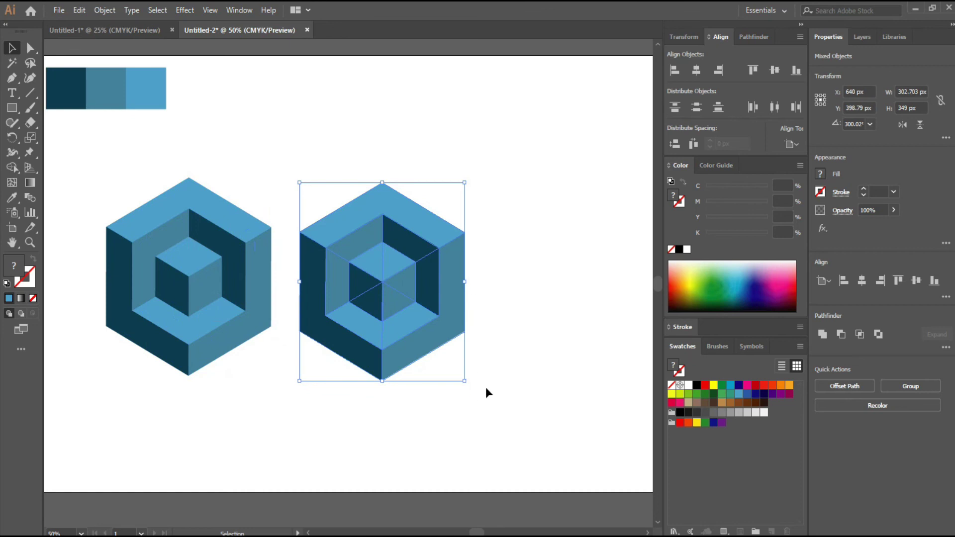
pyautogui.moveTo(464, 387); pyautogui.dragTo(298, 185)
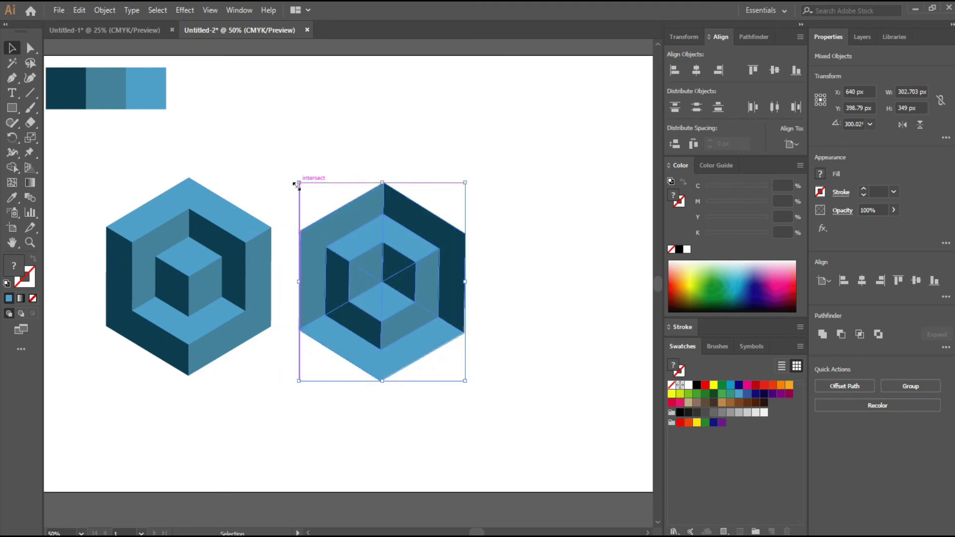
pyautogui.click(525, 254)
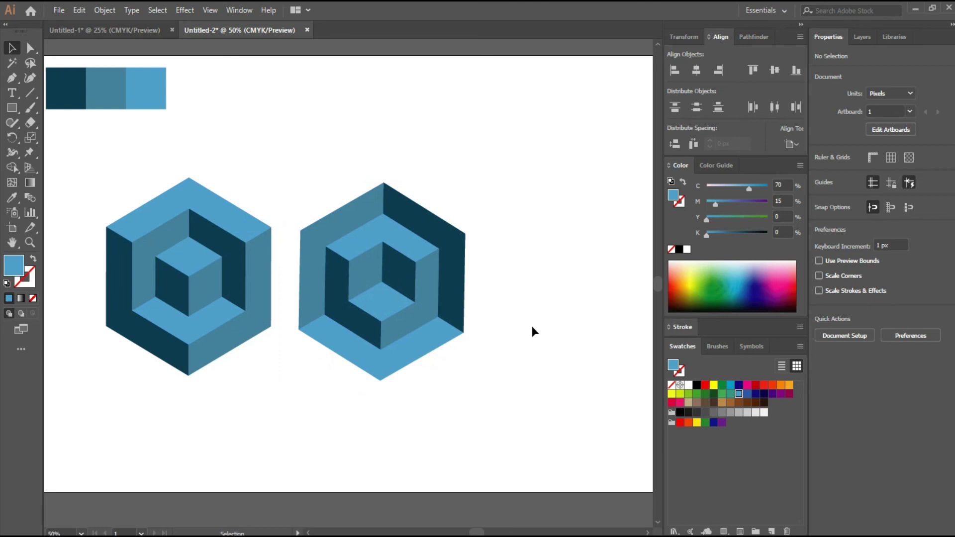
pyautogui.scroll(-1, 577, 324)
pyautogui.moveTo(609, 315); pyautogui.dragTo(570, 323)
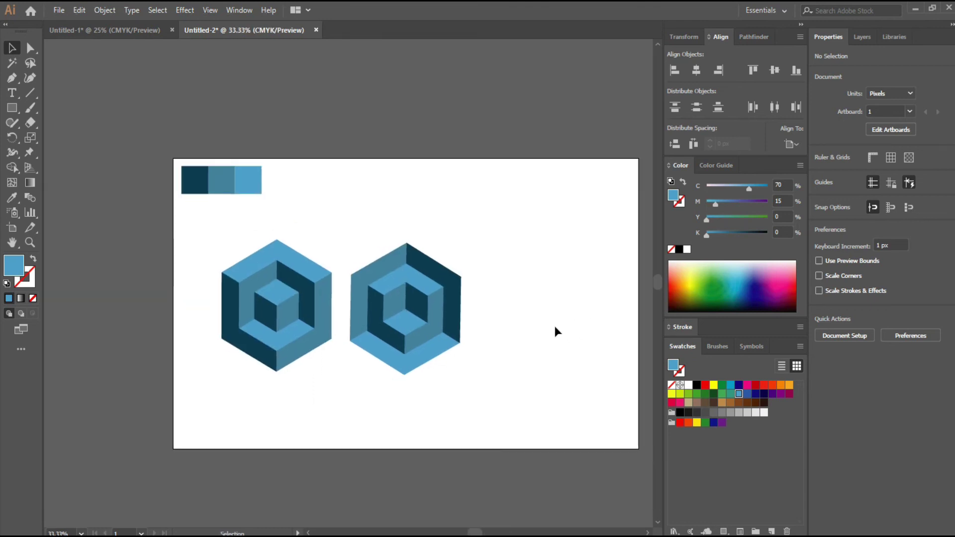
pyautogui.scroll(1, 418, 308)
pyautogui.scroll(1, 419, 320)
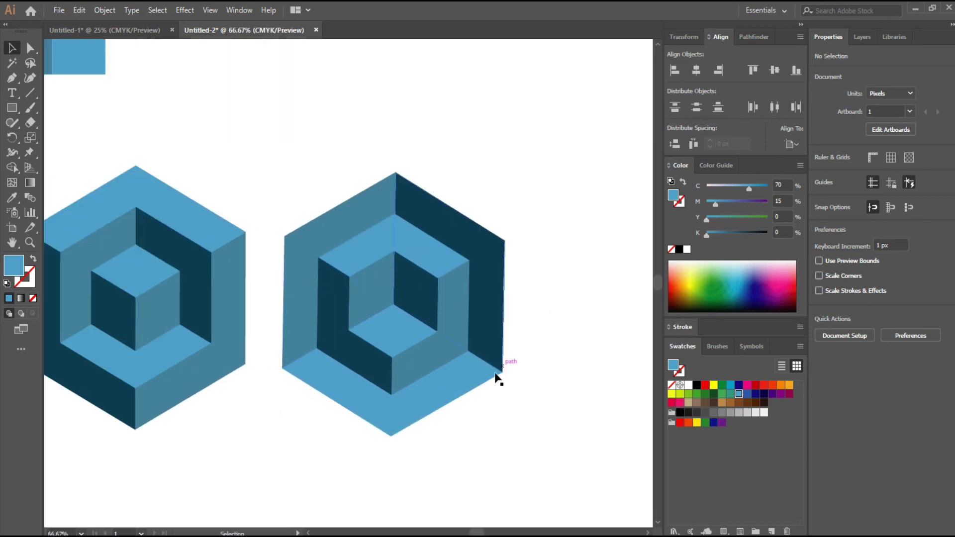
pyautogui.moveTo(585, 354); pyautogui.dragTo(615, 341)
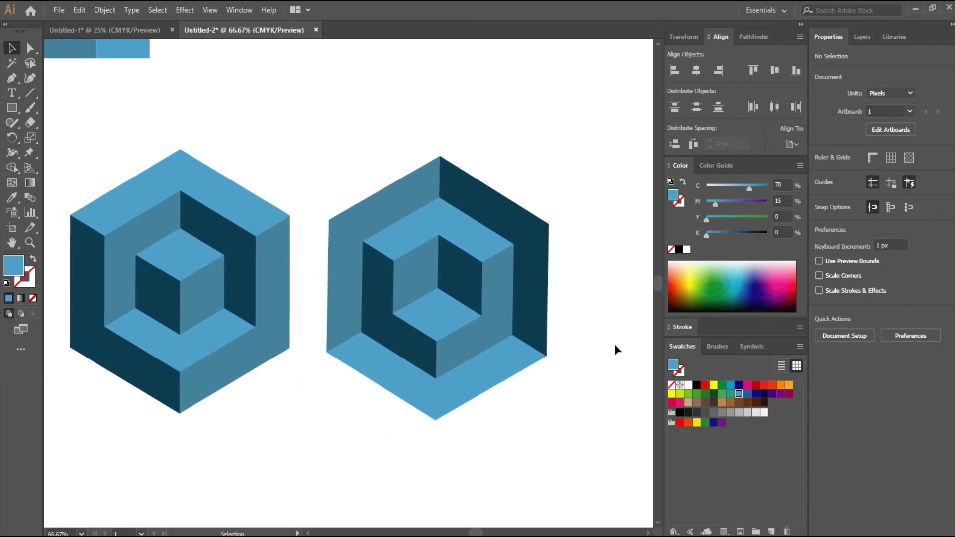